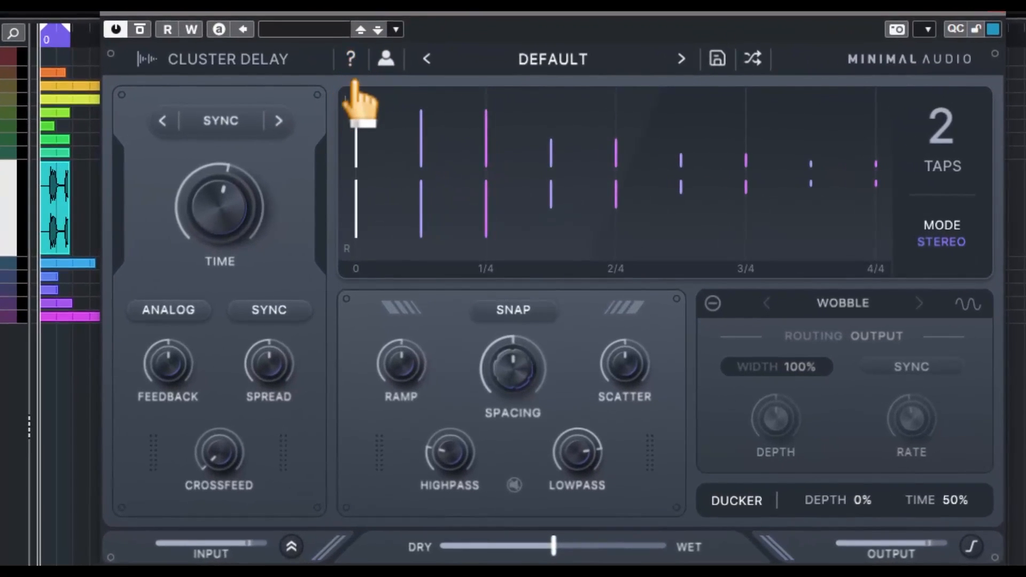
# Turn the help hints on and off again, and view the account info window before closing it
pyautogui.click(351, 56)
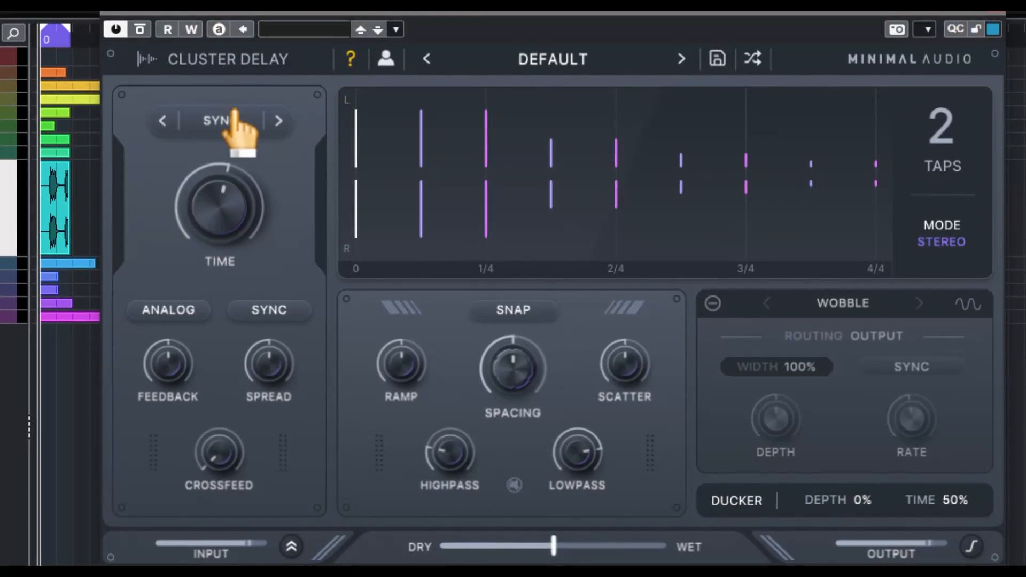
pyautogui.moveTo(233, 121)
pyautogui.click(351, 56)
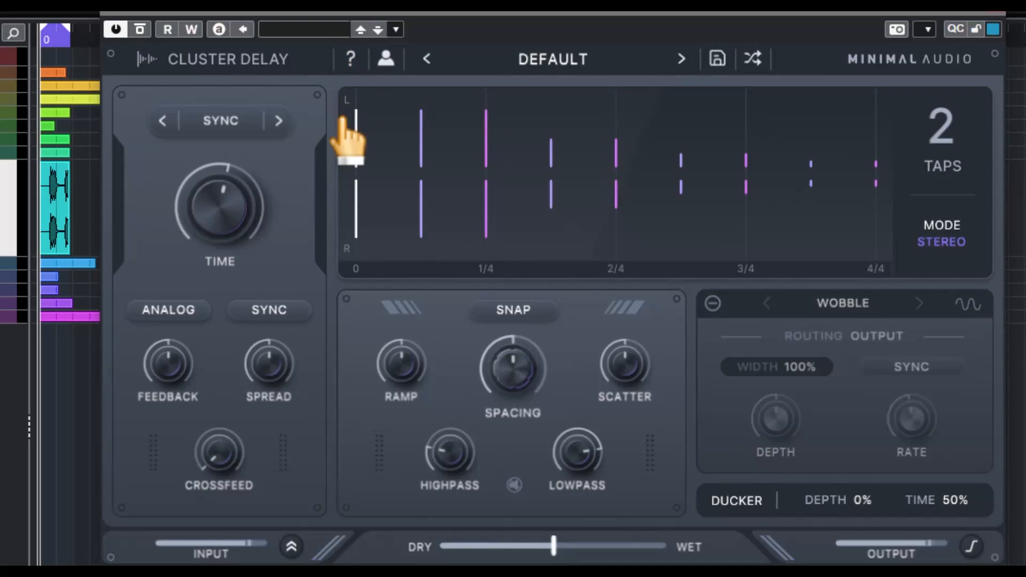
pyautogui.click(385, 59)
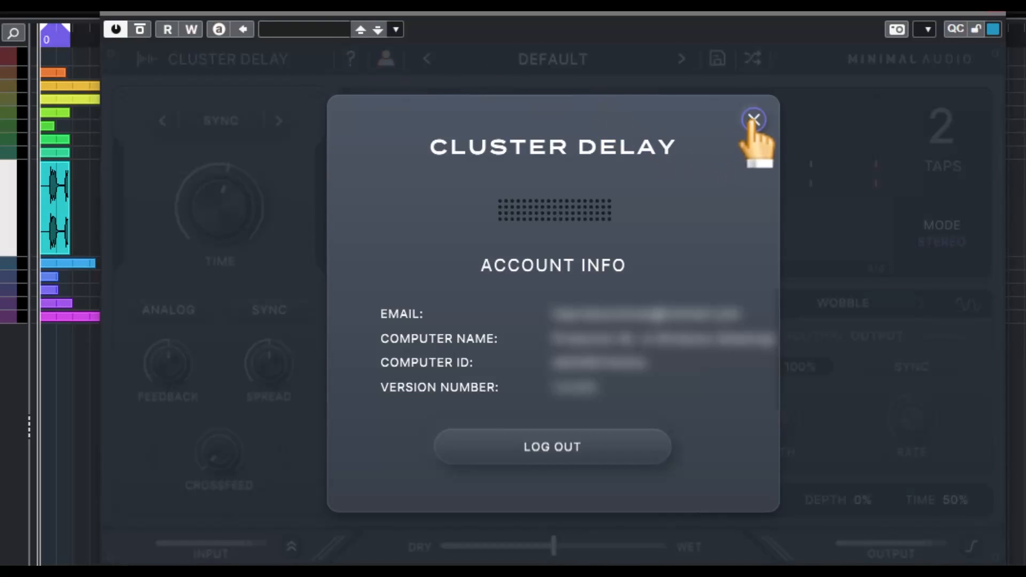
pyautogui.click(754, 120)
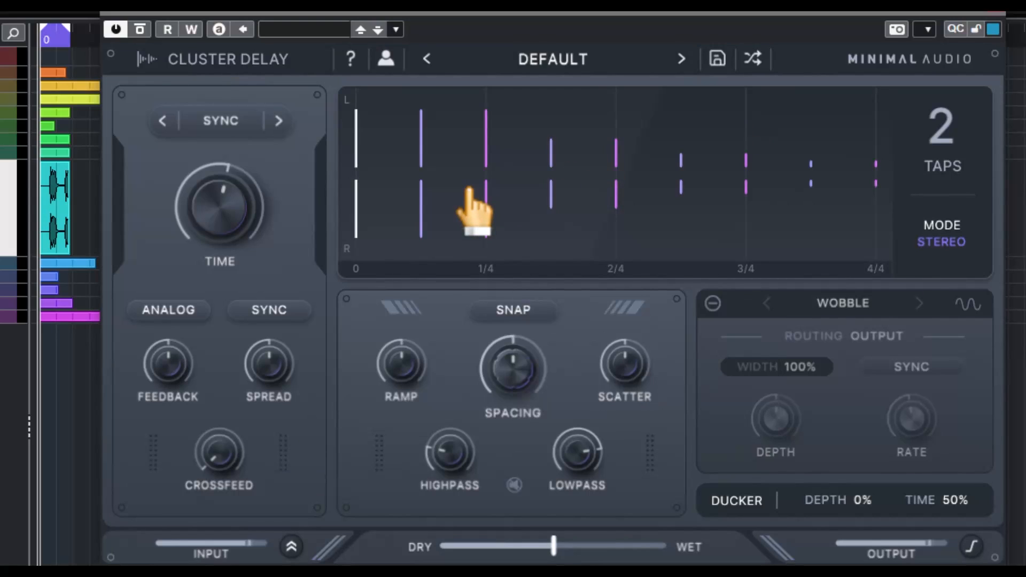
# Browse the preset categories from Essentials to User without loading a preset
pyautogui.click(541, 64)
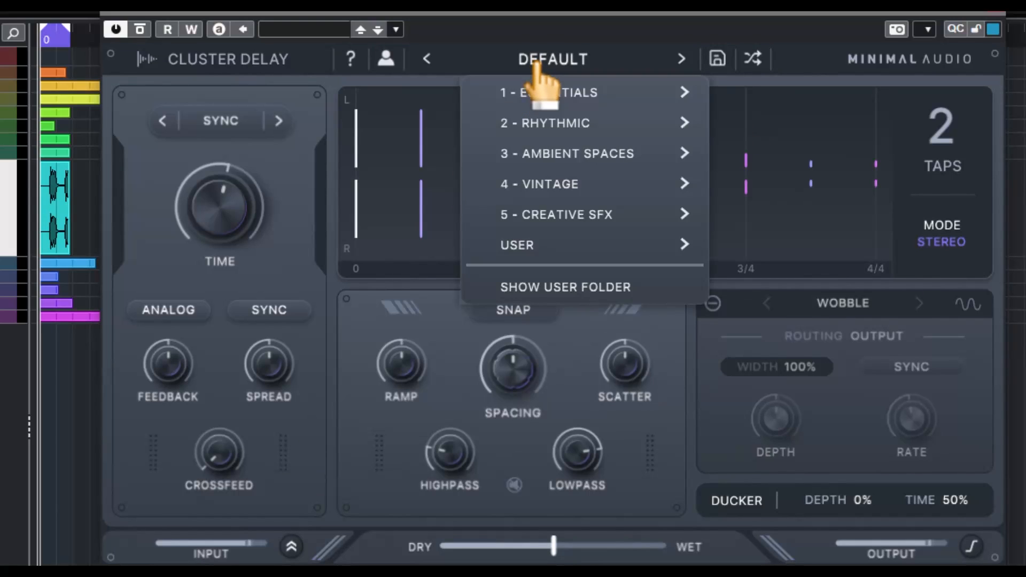
pyautogui.moveTo(588, 122)
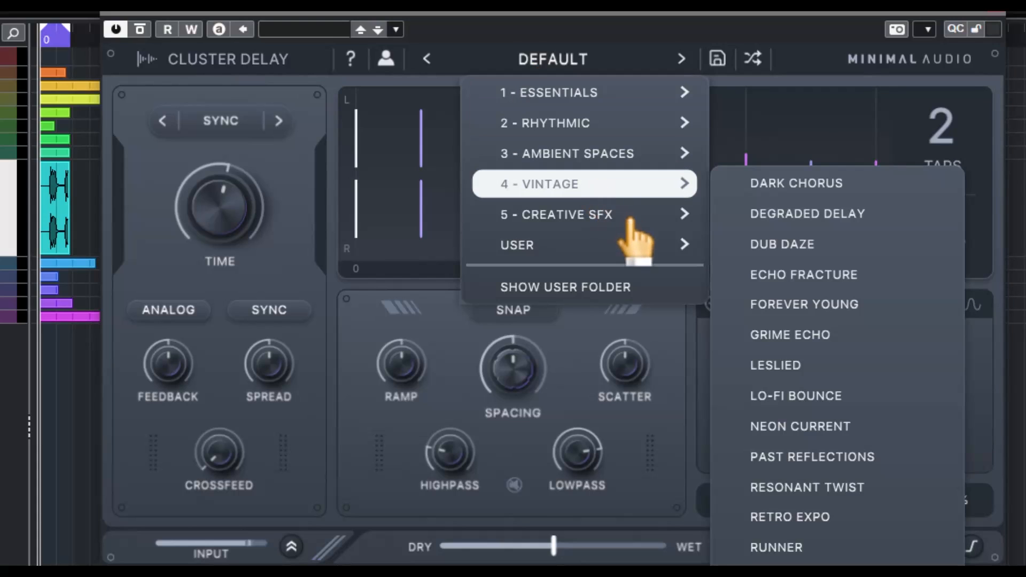
pyautogui.moveTo(631, 218)
pyautogui.moveTo(582, 247)
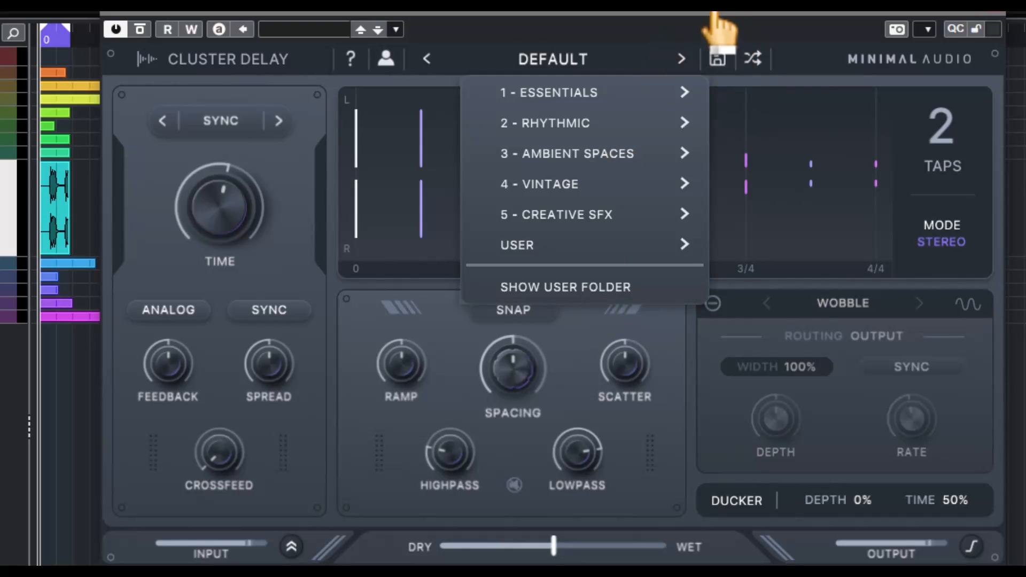
pyautogui.click(695, 62)
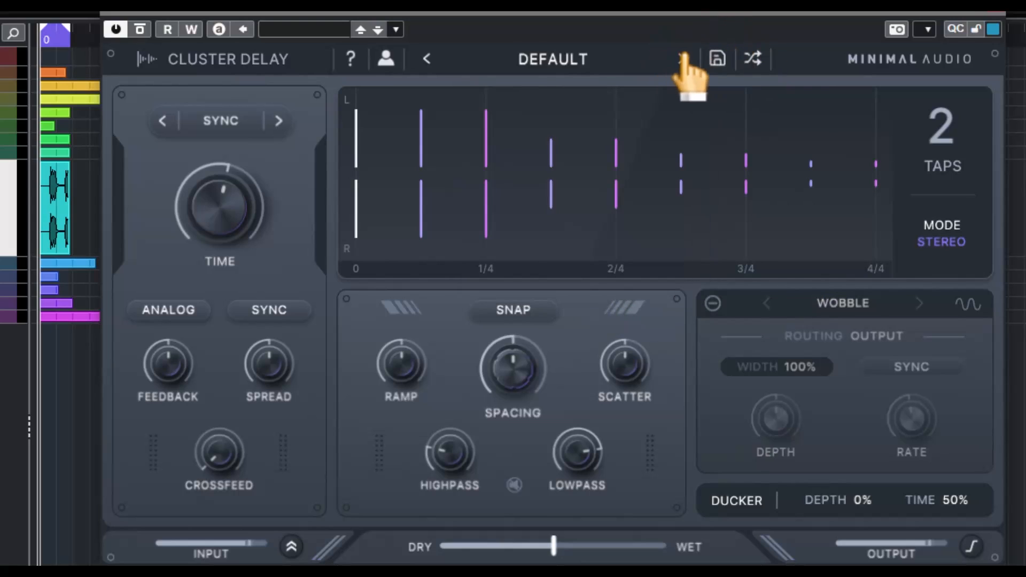
# Load random presets, ending on Darknice
pyautogui.click(754, 57)
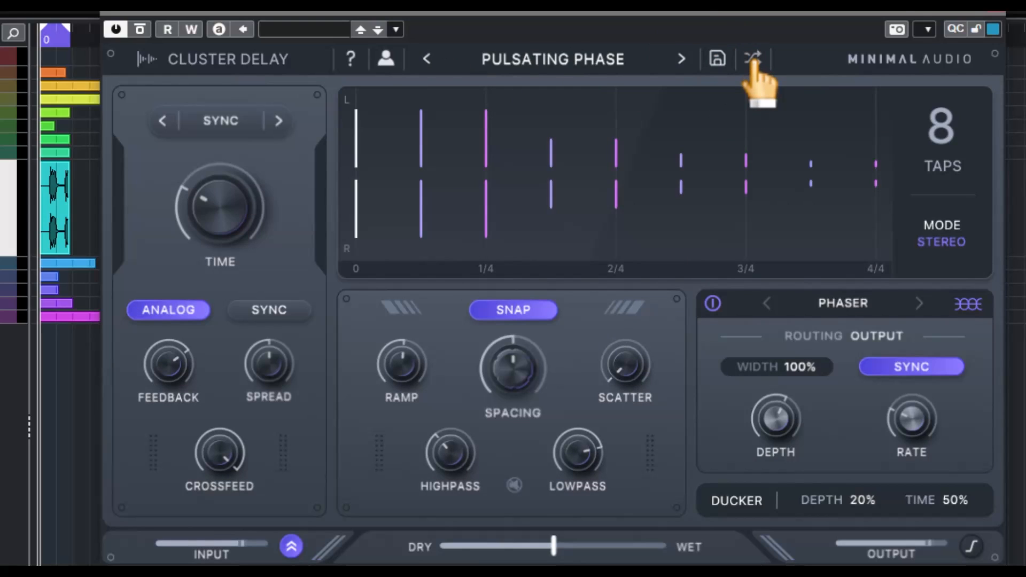
pyautogui.click(753, 58)
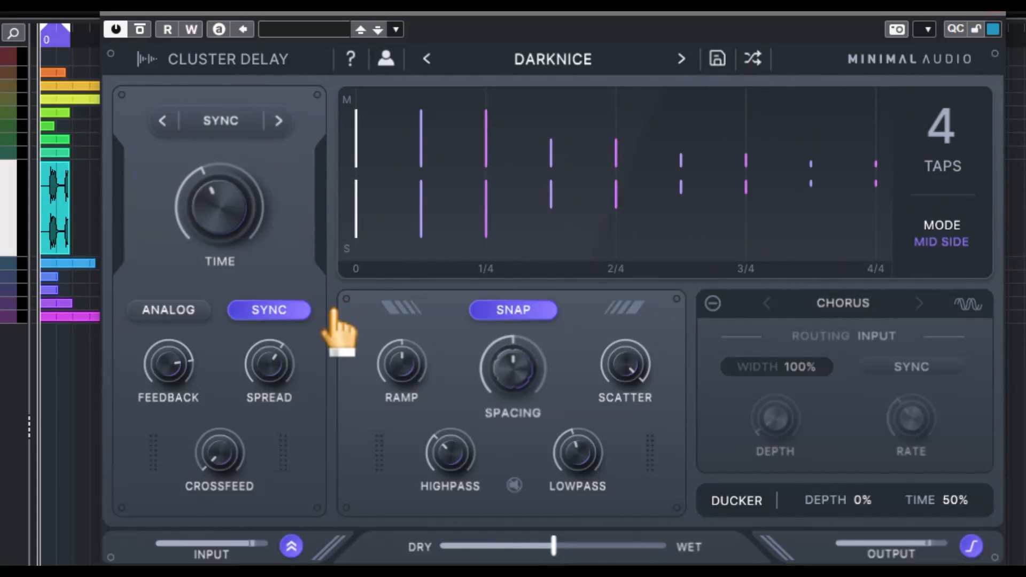
pyautogui.moveTo(499, 343)
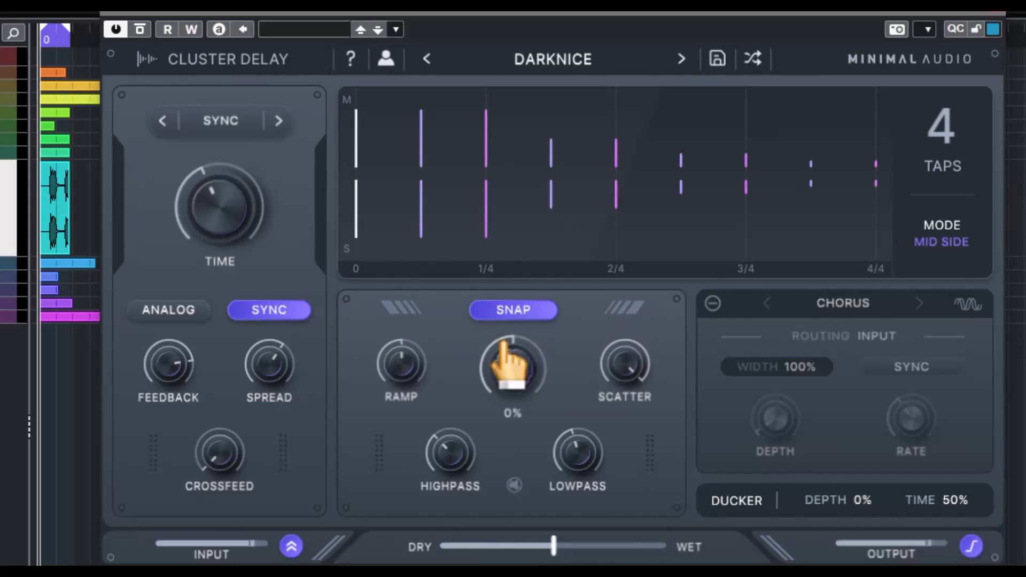
pyautogui.moveTo(155, 202)
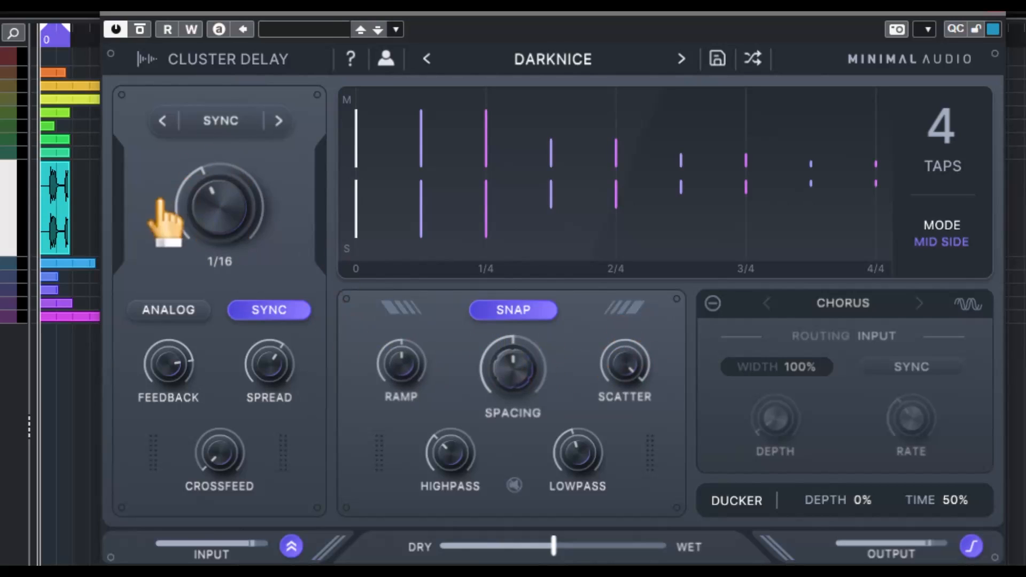
# Lower the delay Time, switch its timing mode to Normal, and raise the Time again
pyautogui.moveTo(237, 231); pyautogui.dragTo(304, 305)
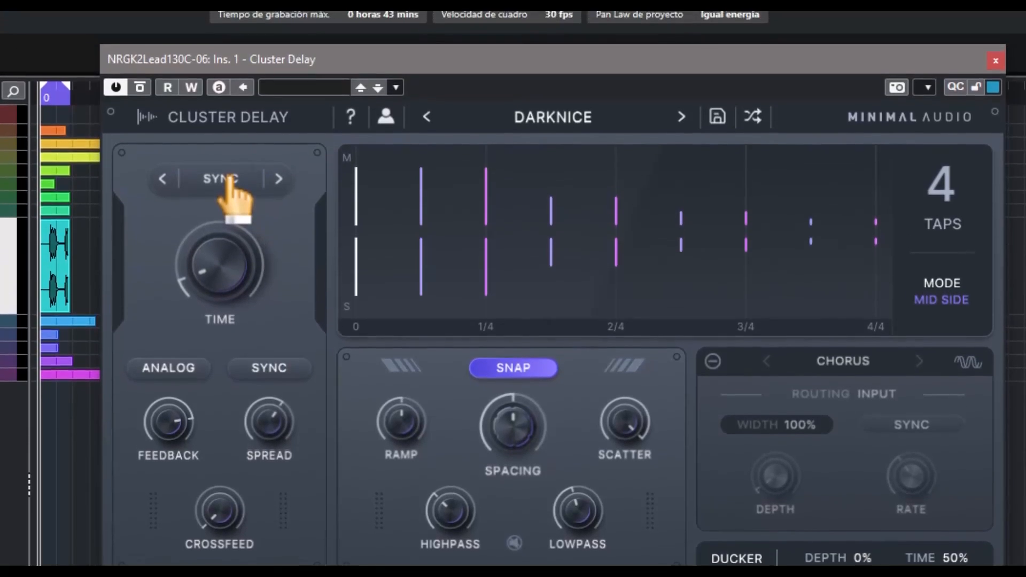
pyautogui.click(230, 127)
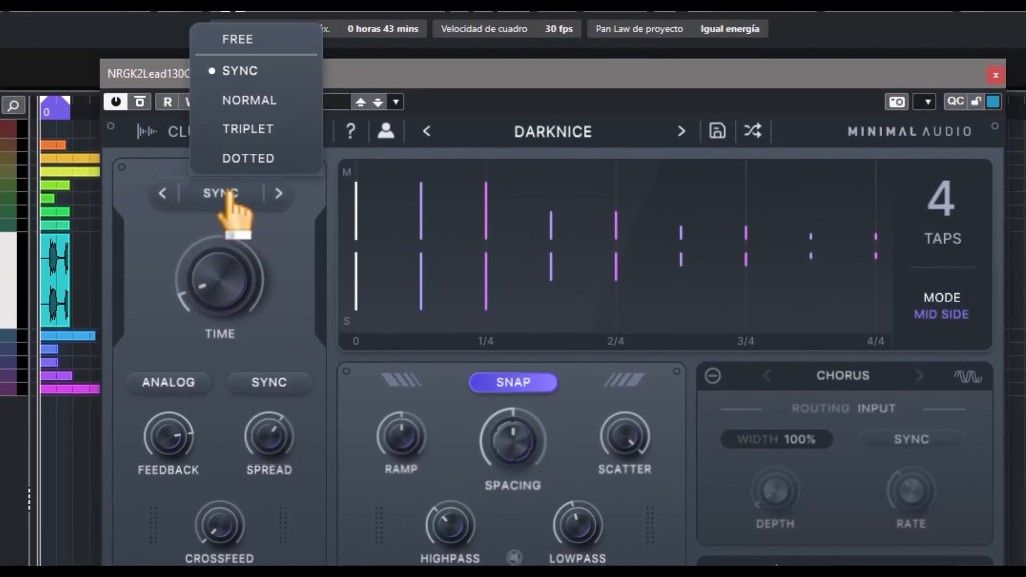
pyautogui.click(267, 101)
pyautogui.moveTo(236, 272); pyautogui.dragTo(227, 182)
# Switch the delay timing mode to Free and lower the Time
pyautogui.click(224, 194)
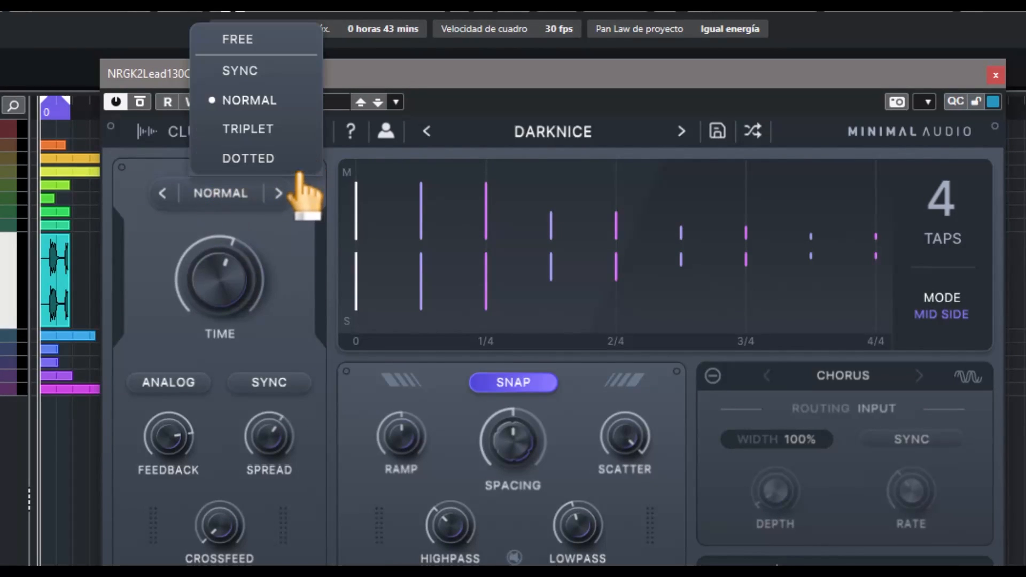
pyautogui.click(264, 40)
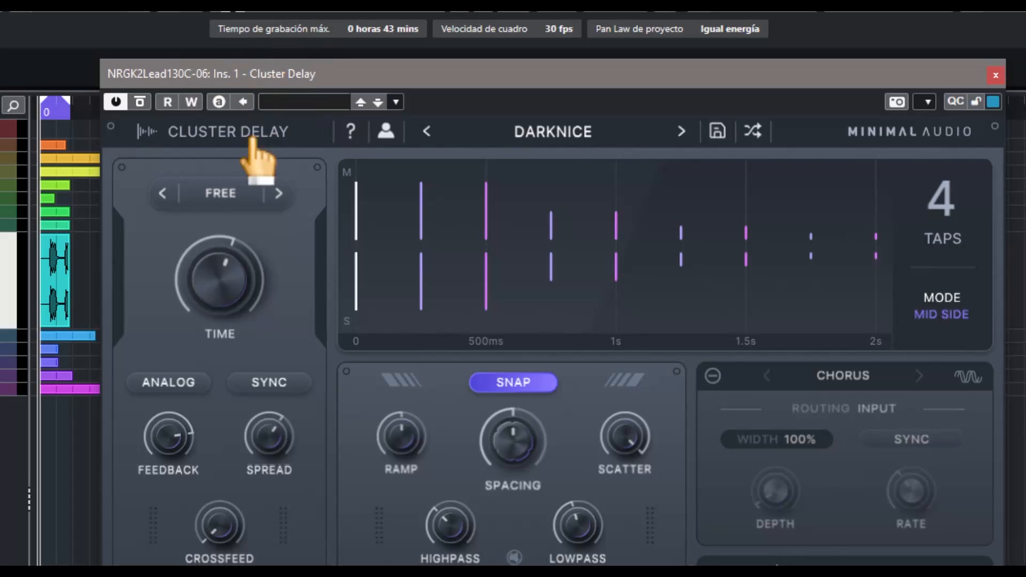
pyautogui.moveTo(249, 278); pyautogui.dragTo(293, 310)
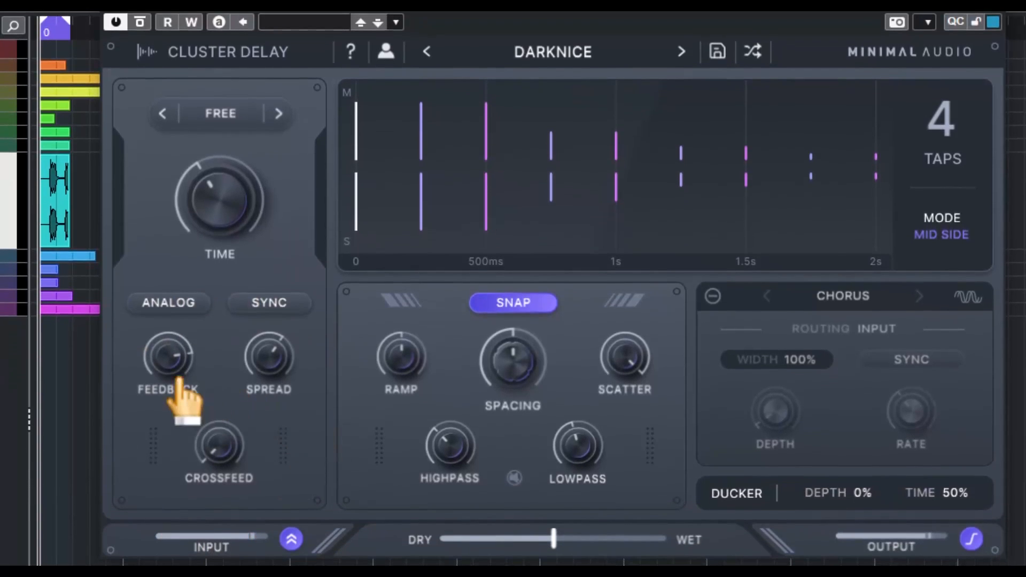
# Sweep the Feedback between 45% and 100%, leave it at about 42%, and enable Analog
pyautogui.moveTo(170, 350); pyautogui.dragTo(190, 429)
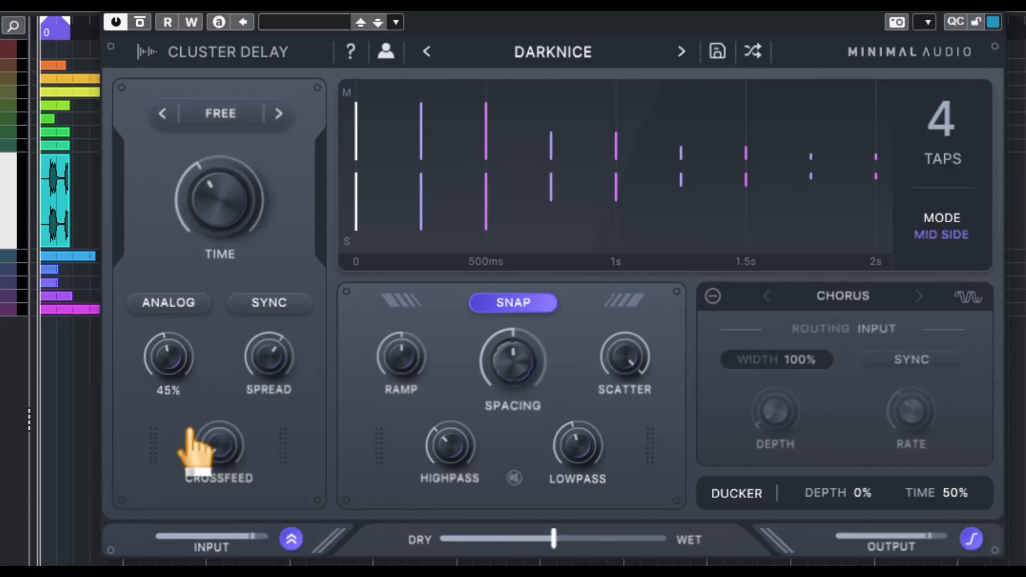
pyautogui.moveTo(189, 427); pyautogui.dragTo(178, 368)
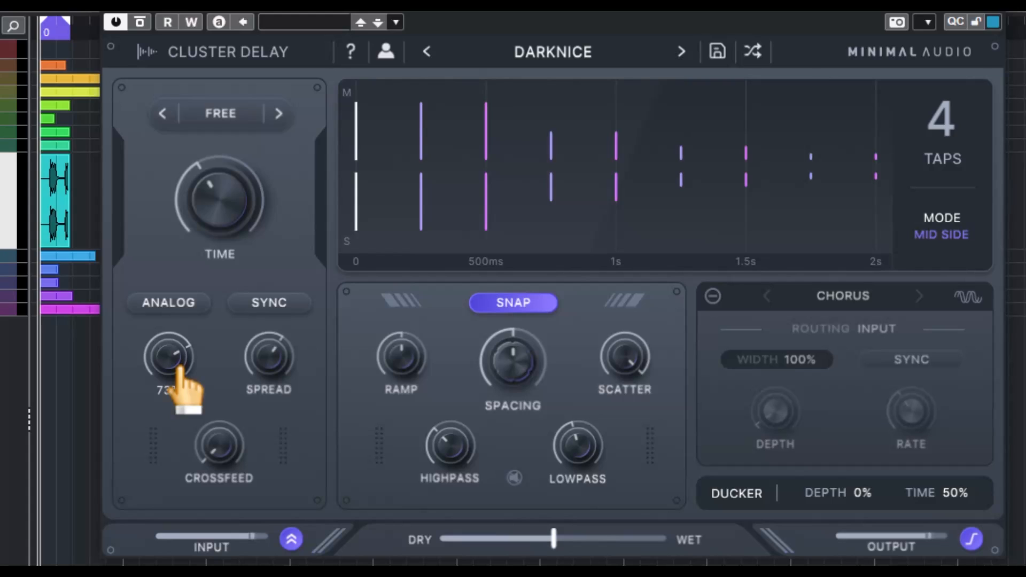
pyautogui.moveTo(178, 368); pyautogui.dragTo(174, 288)
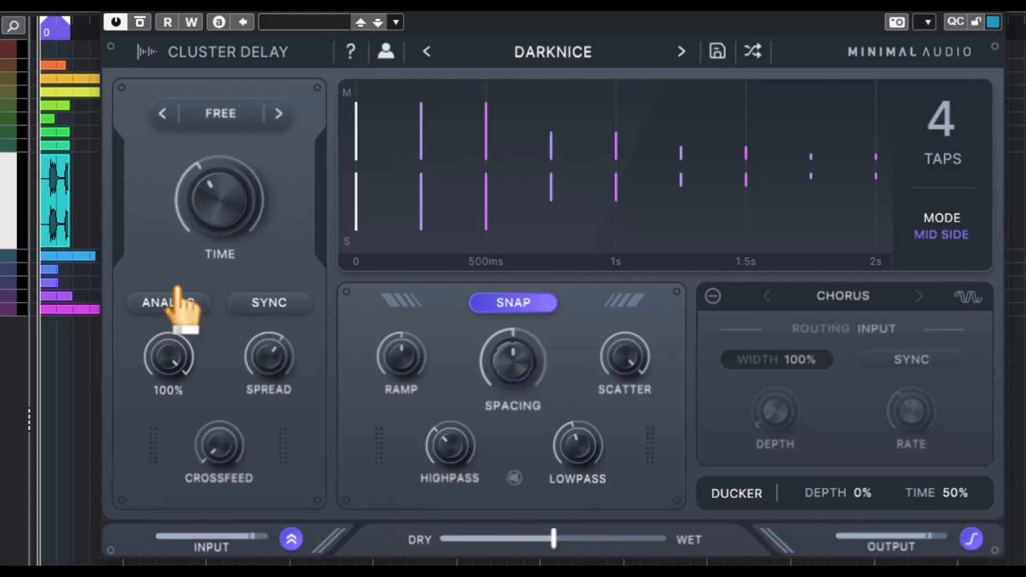
pyautogui.moveTo(175, 289); pyautogui.dragTo(176, 426)
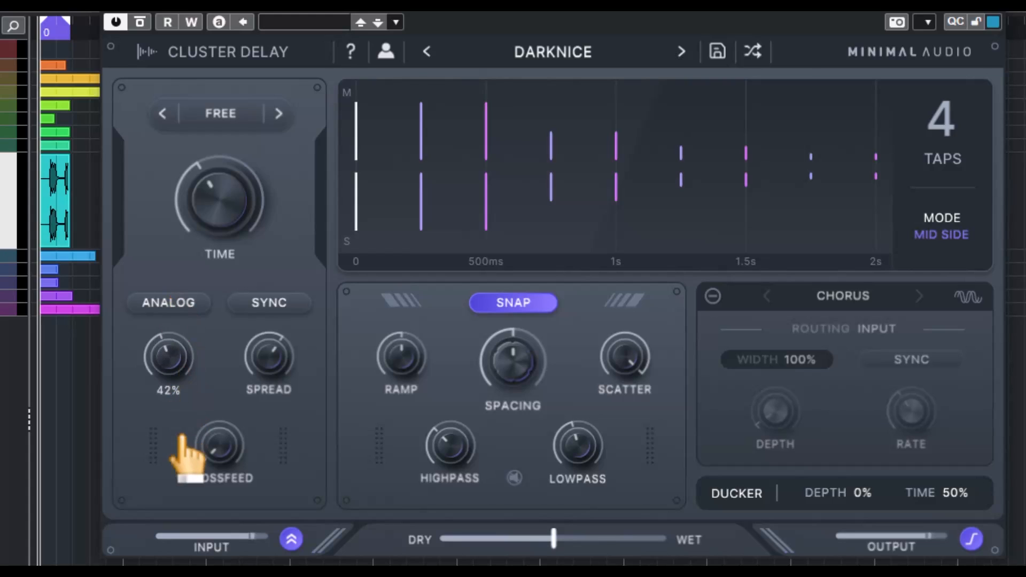
pyautogui.click(181, 304)
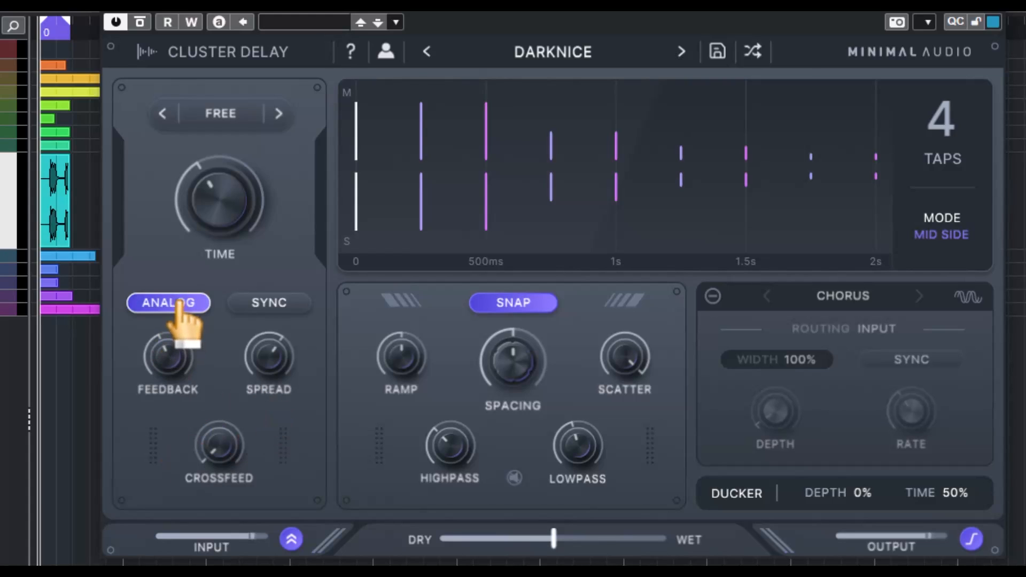
pyautogui.moveTo(169, 323)
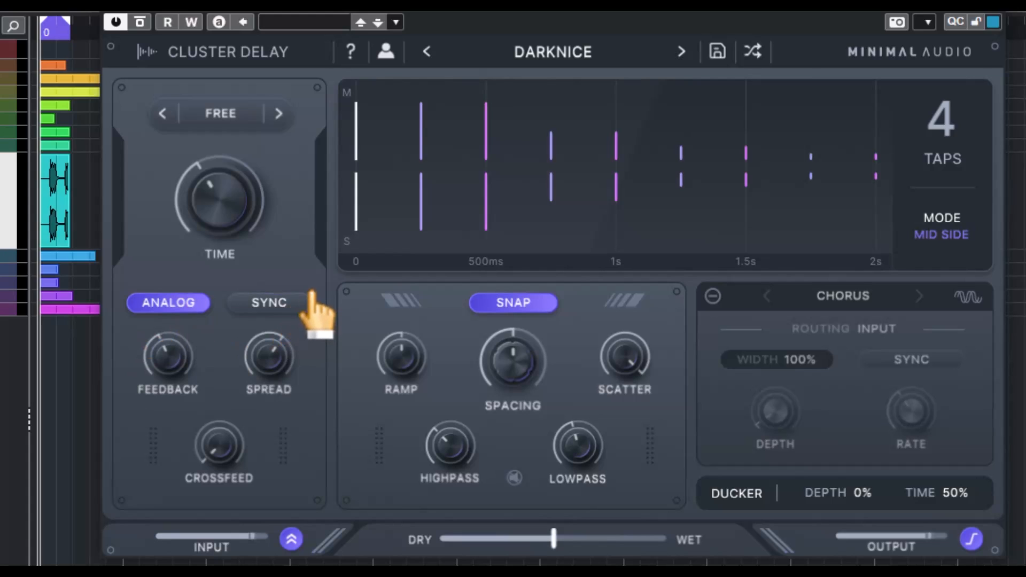
# Toggle the Spread's Sync option on and off, and lower the Spread below its midpoint
pyautogui.moveTo(206, 421)
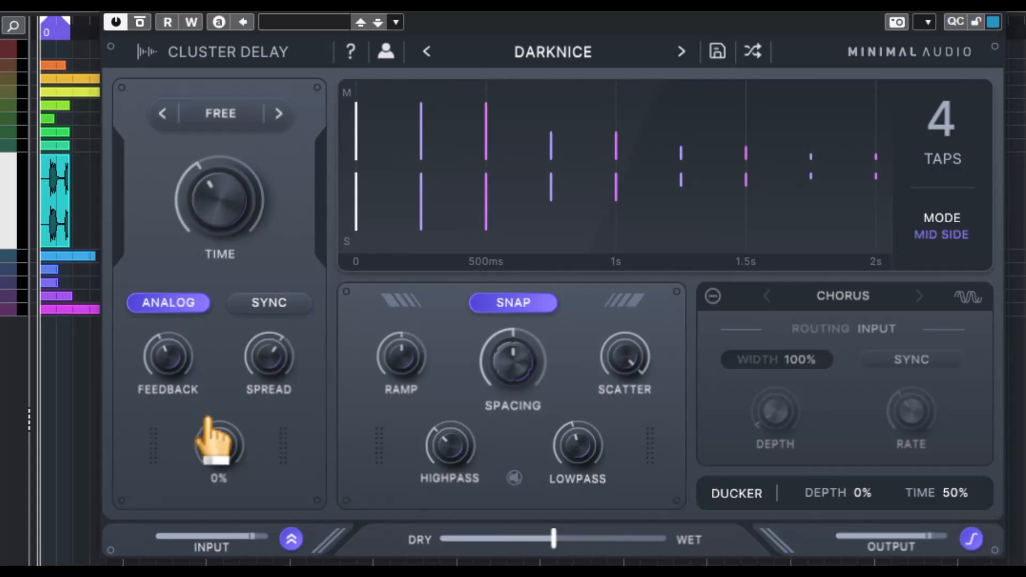
pyautogui.click(270, 302)
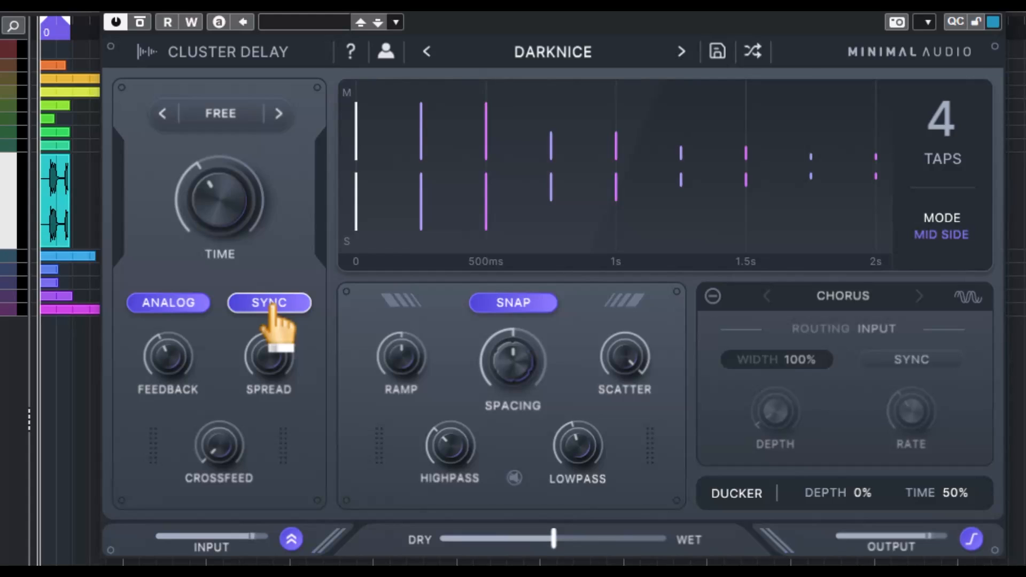
pyautogui.click(270, 306)
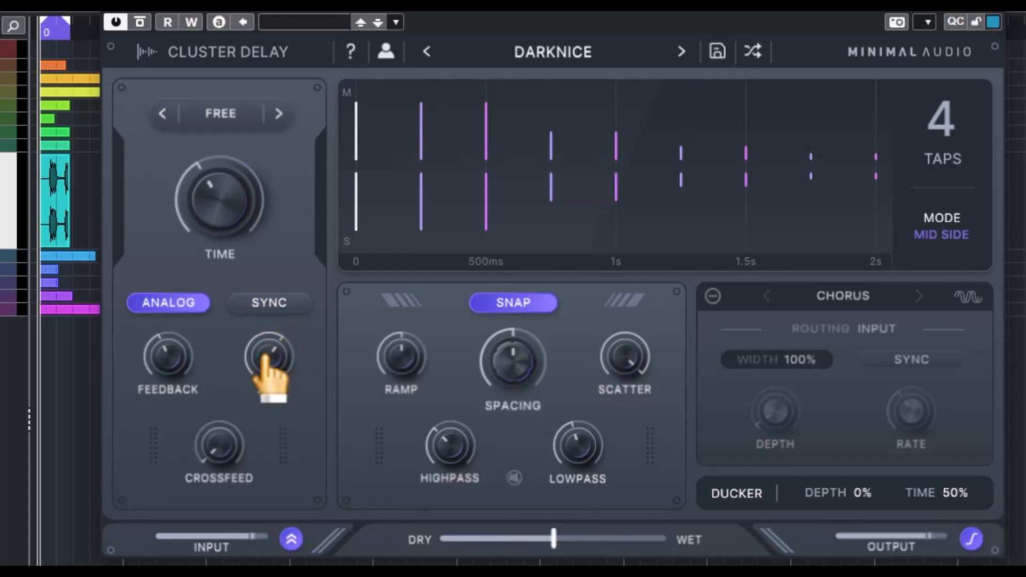
pyautogui.moveTo(279, 347)
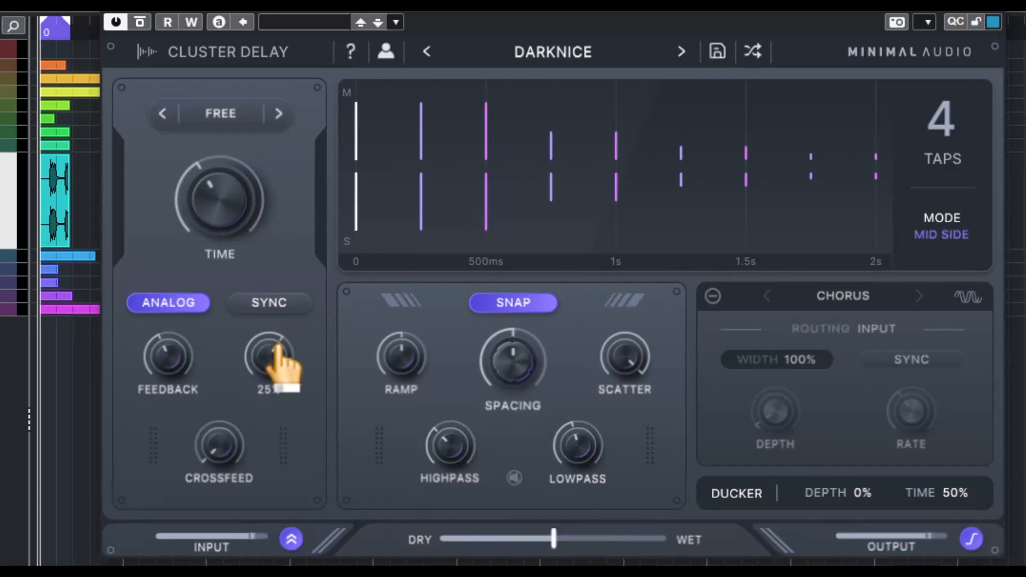
pyautogui.moveTo(278, 355); pyautogui.dragTo(297, 428)
# Sweep the Crossfeed up to 83% and back down to just below half, and raise the Spread
pyautogui.moveTo(222, 457); pyautogui.dragTo(214, 311)
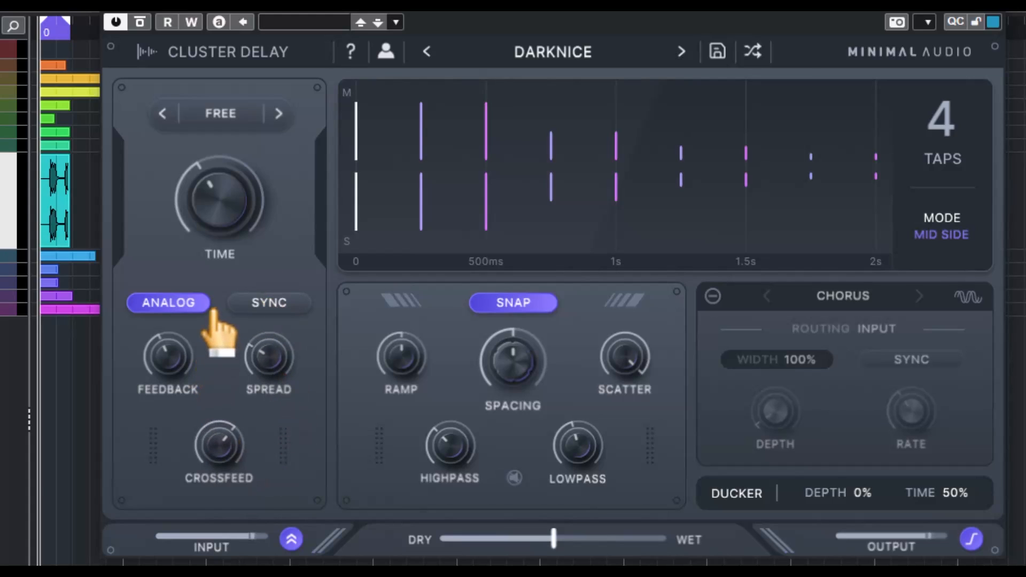
pyautogui.moveTo(210, 412)
pyautogui.moveTo(209, 409); pyautogui.dragTo(208, 405)
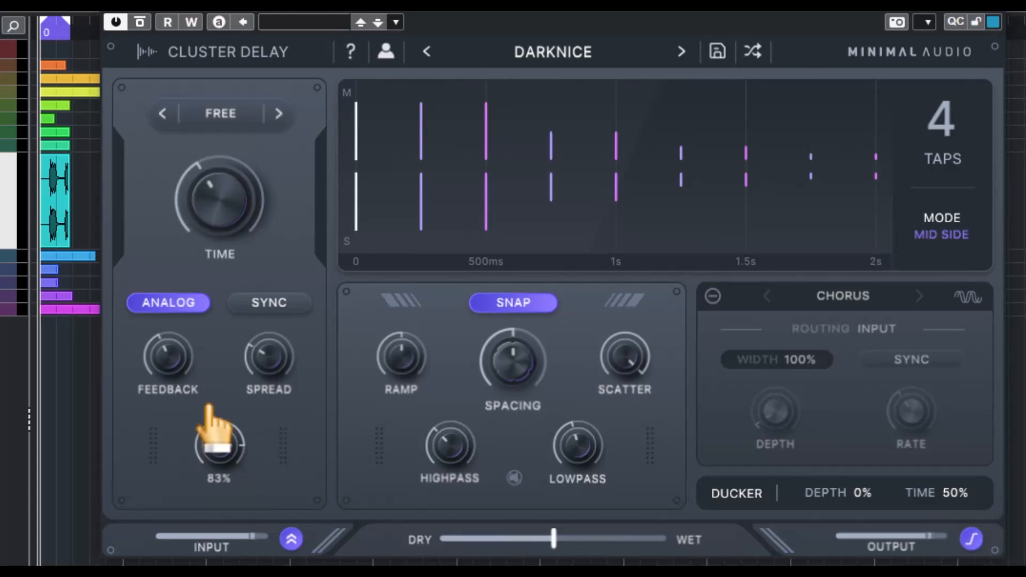
pyautogui.moveTo(209, 405); pyautogui.dragTo(215, 421)
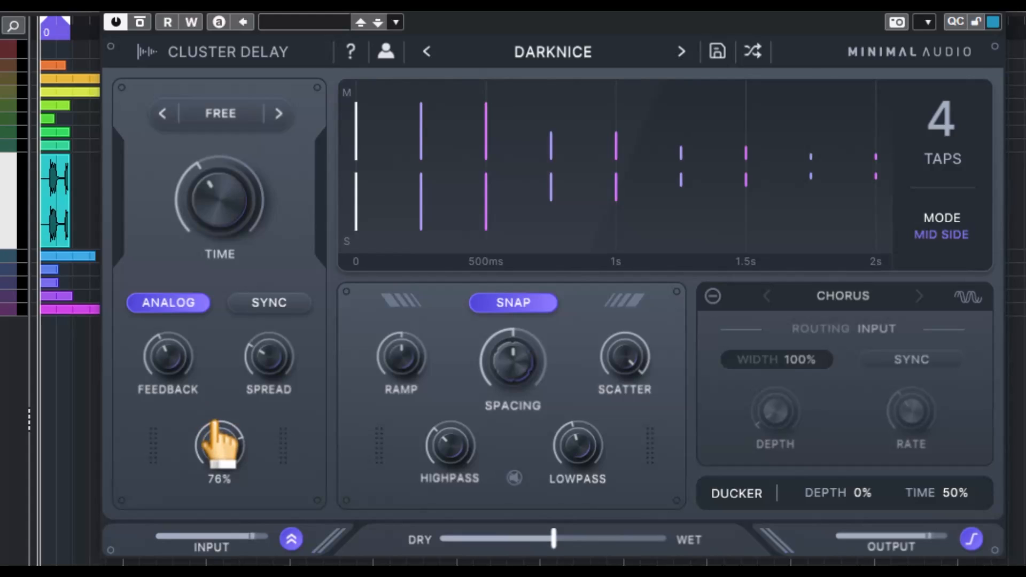
pyautogui.moveTo(215, 421); pyautogui.dragTo(224, 475)
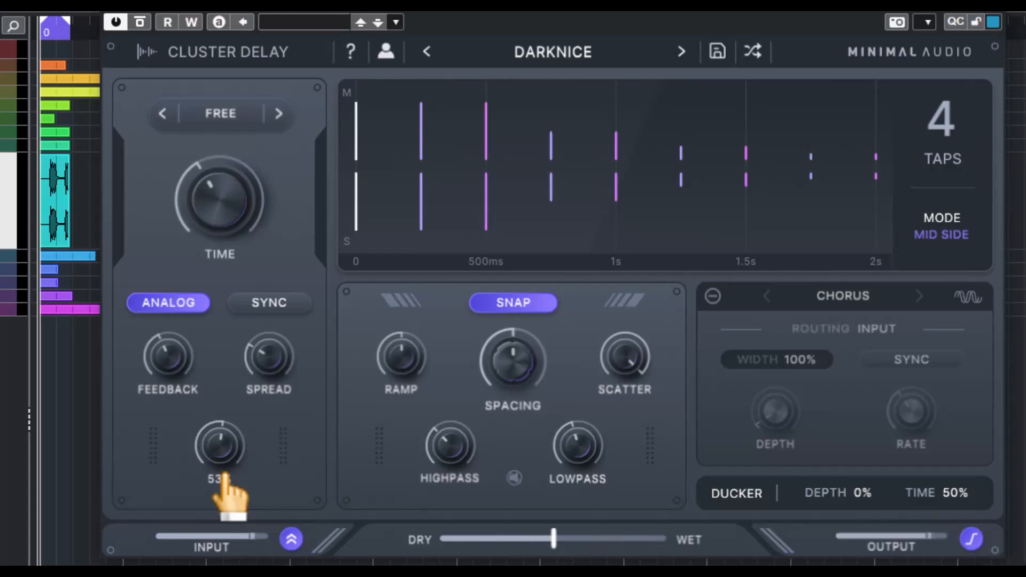
pyautogui.moveTo(224, 476); pyautogui.dragTo(222, 497)
pyautogui.moveTo(264, 366); pyautogui.dragTo(261, 289)
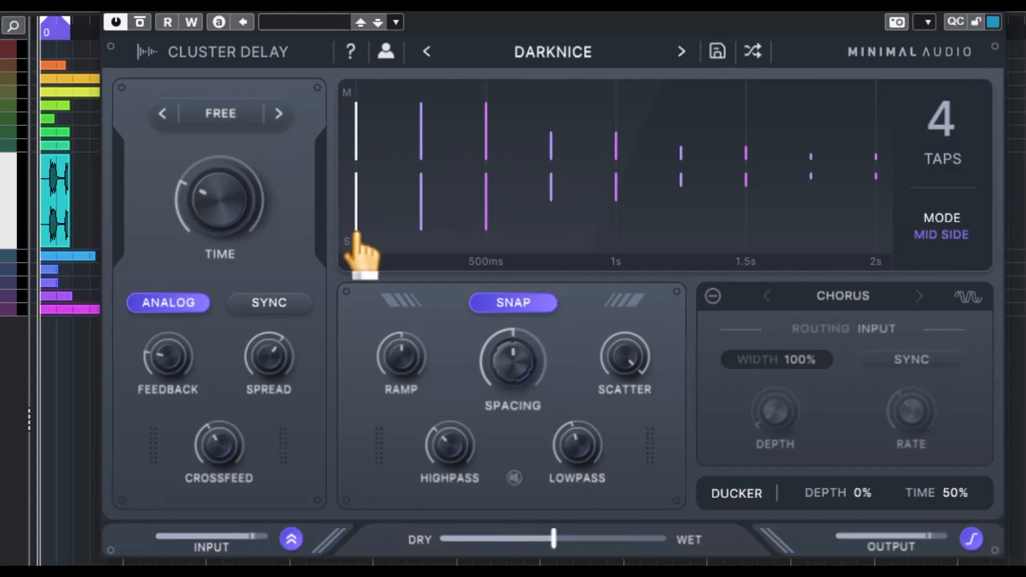
# Switch the delay display's mode to Stereo and open the list of tap counts
pyautogui.click(942, 234)
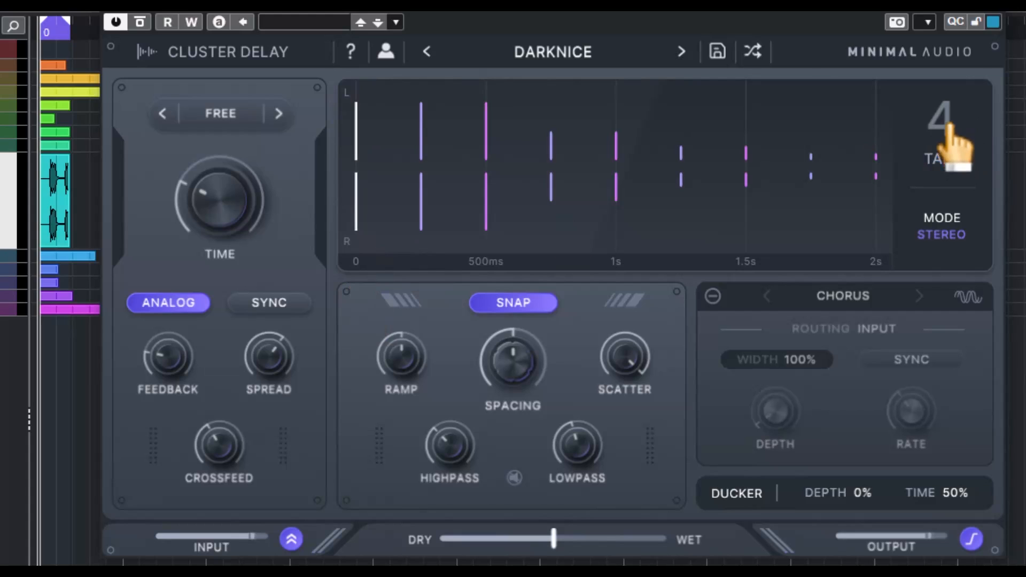
pyautogui.click(949, 124)
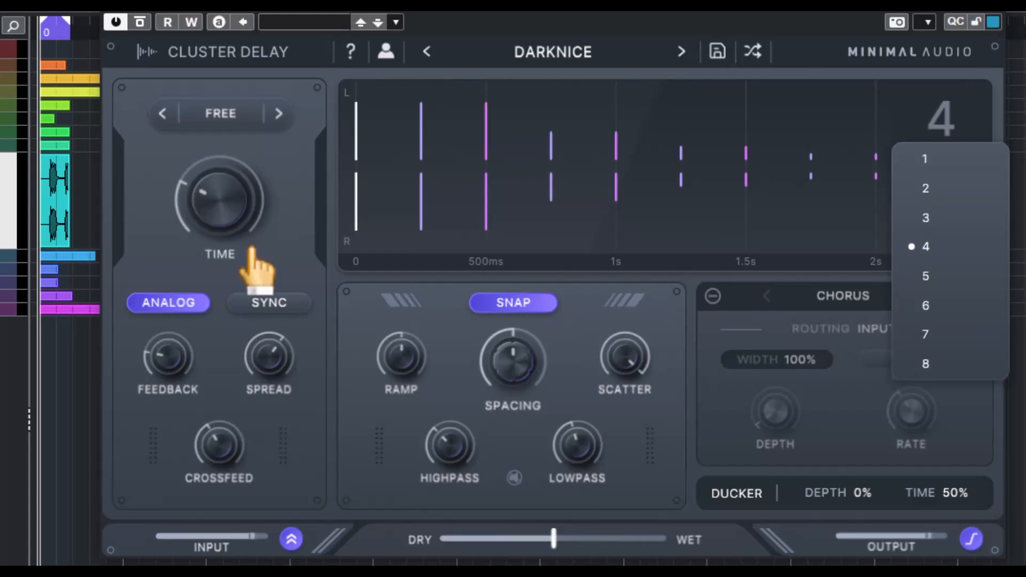
# Switch the delay timing mode from Free to Sync with a 1/4 time, and open and close the list of tap counts
pyautogui.click(211, 198)
pyautogui.click(251, 114)
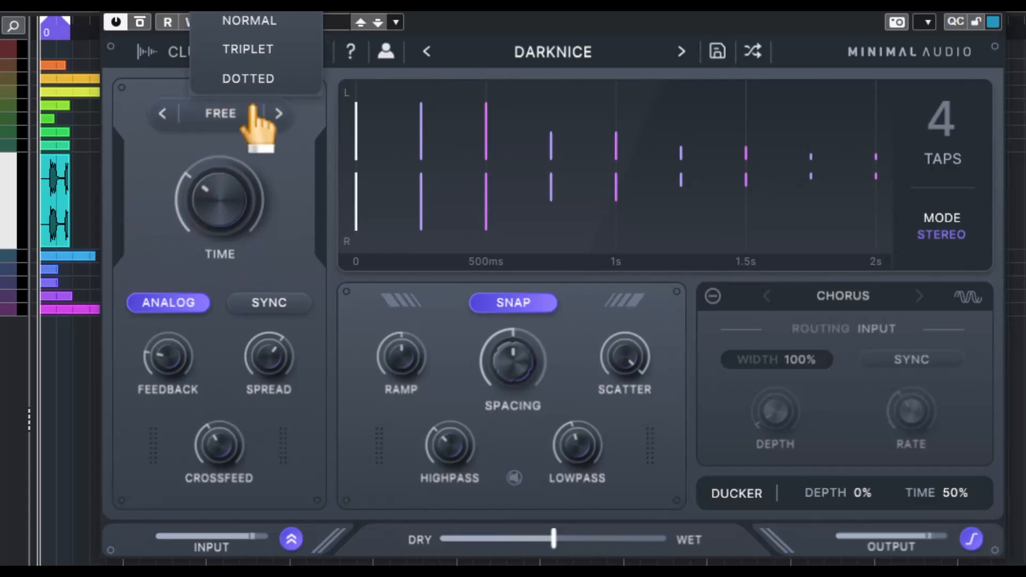
pyautogui.click(267, 19)
pyautogui.moveTo(219, 235); pyautogui.dragTo(202, 118)
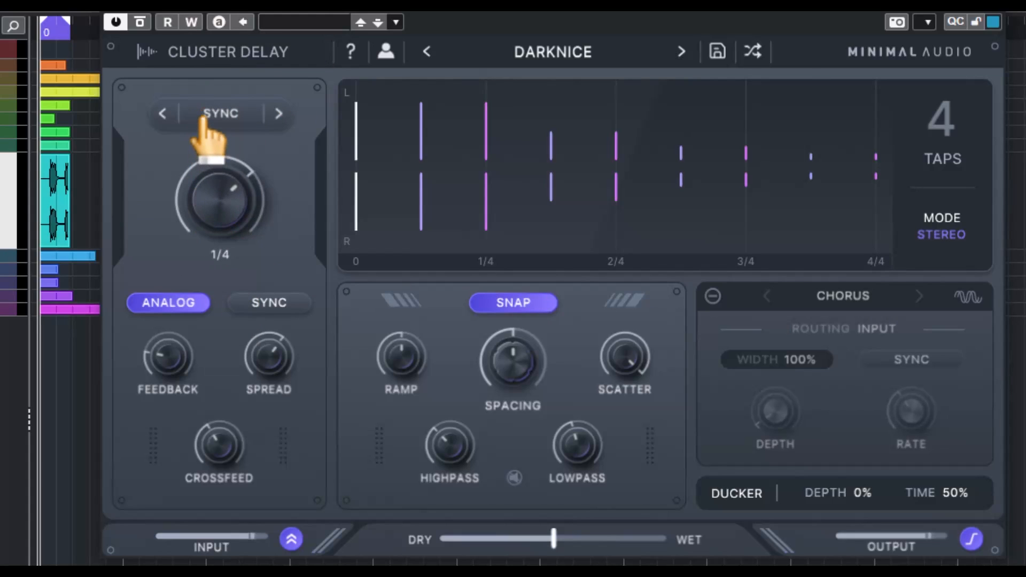
pyautogui.click(936, 144)
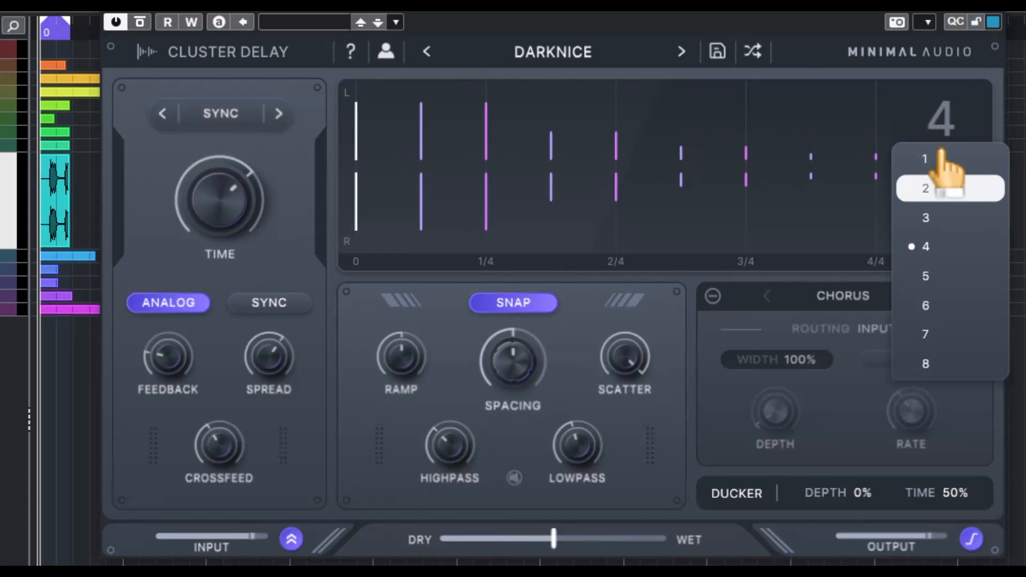
pyautogui.click(952, 248)
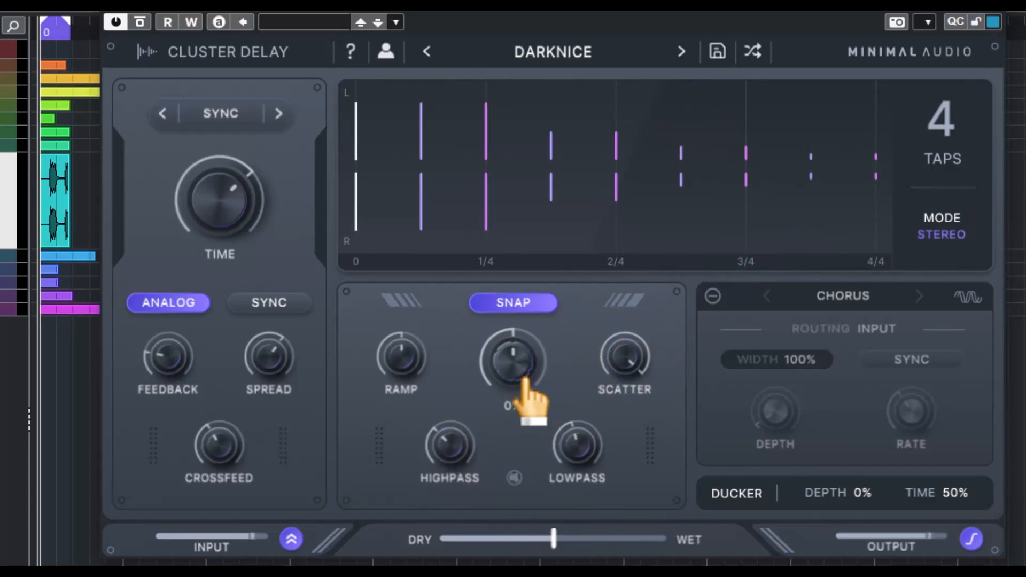
# Raise the Spacing to about 44% and toggle Snap off and on again
pyautogui.moveTo(516, 360); pyautogui.dragTo(521, 311)
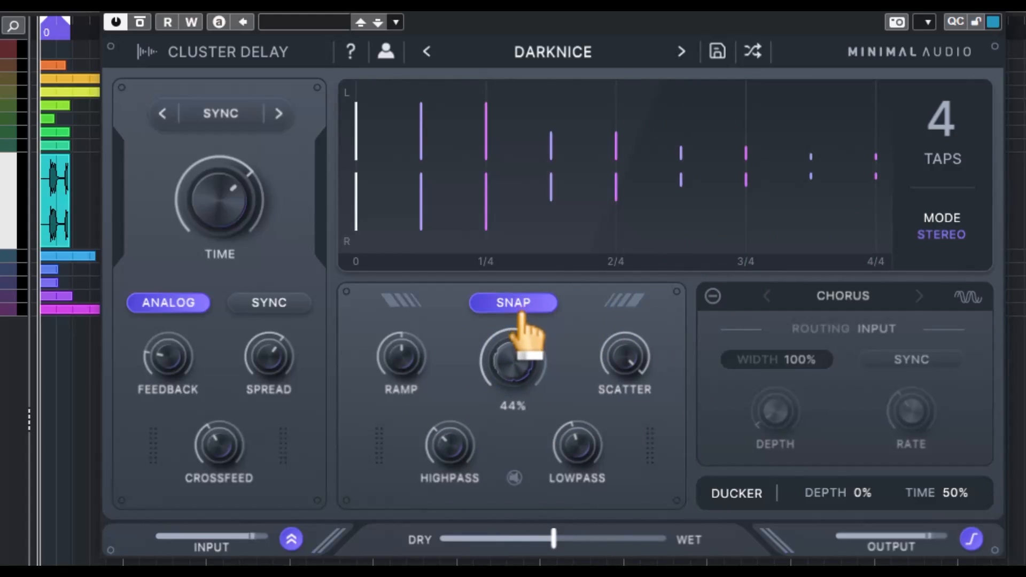
pyautogui.moveTo(521, 318); pyautogui.dragTo(526, 353)
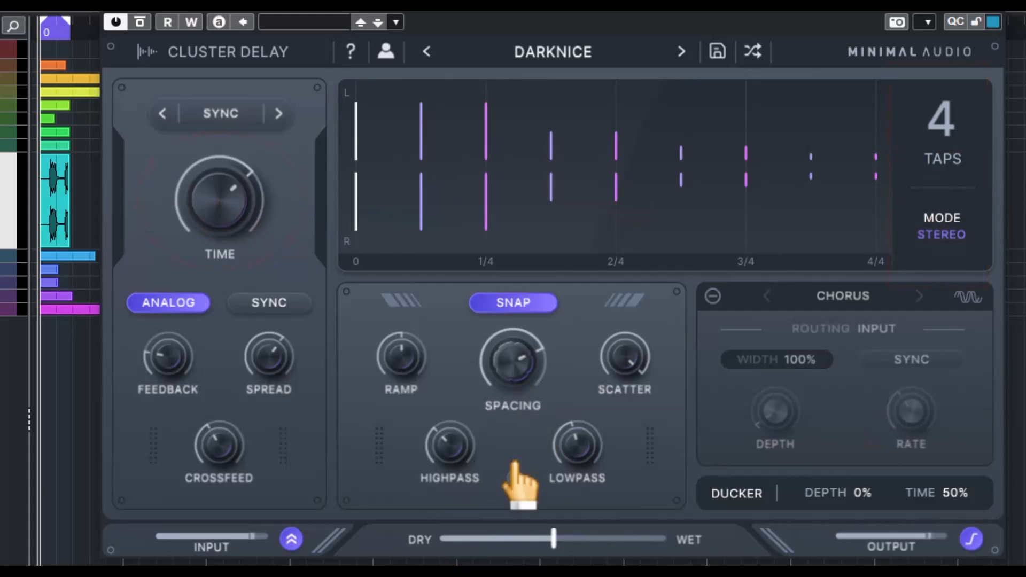
pyautogui.click(507, 303)
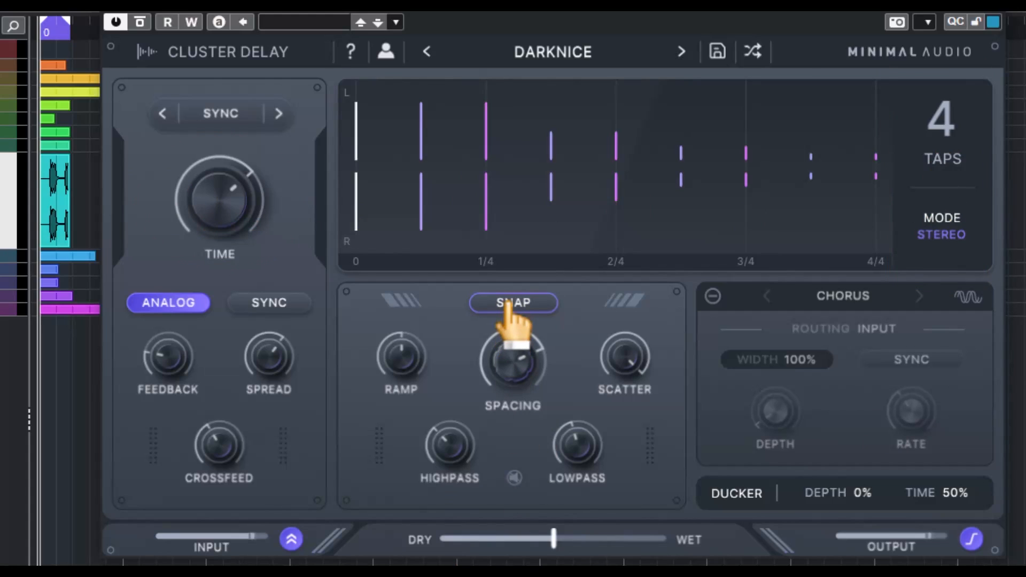
pyautogui.click(508, 303)
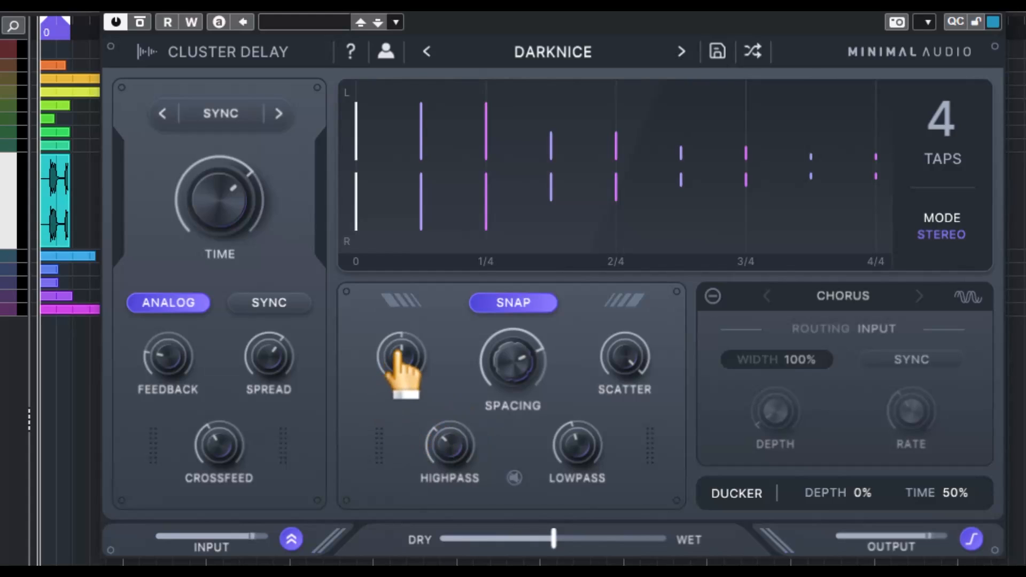
# Sweep the Ramp up to about 59% and back below its midpoint, and lower the Scatter below half
pyautogui.moveTo(398, 348); pyautogui.dragTo(412, 311)
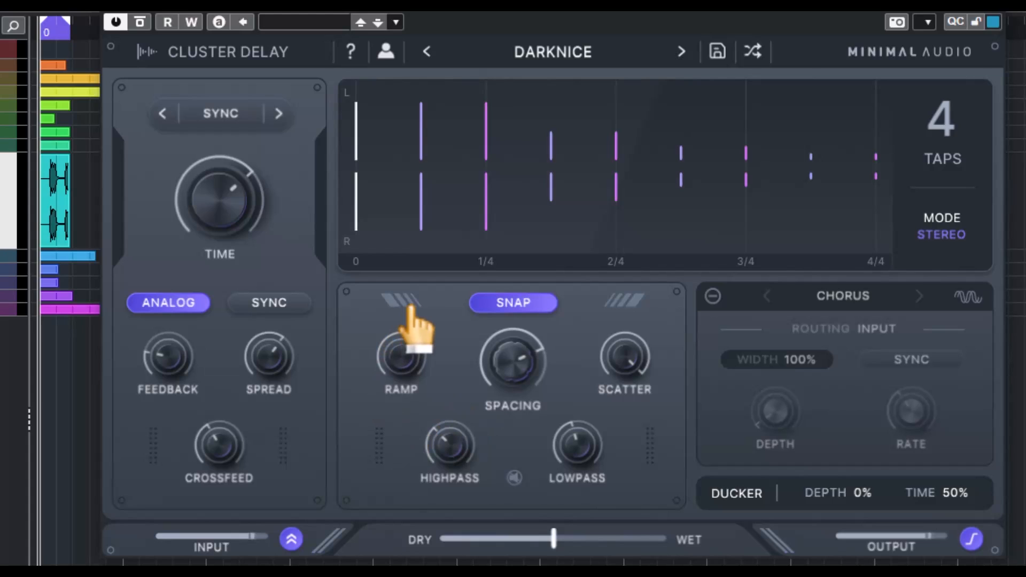
pyautogui.moveTo(396, 359); pyautogui.dragTo(397, 338)
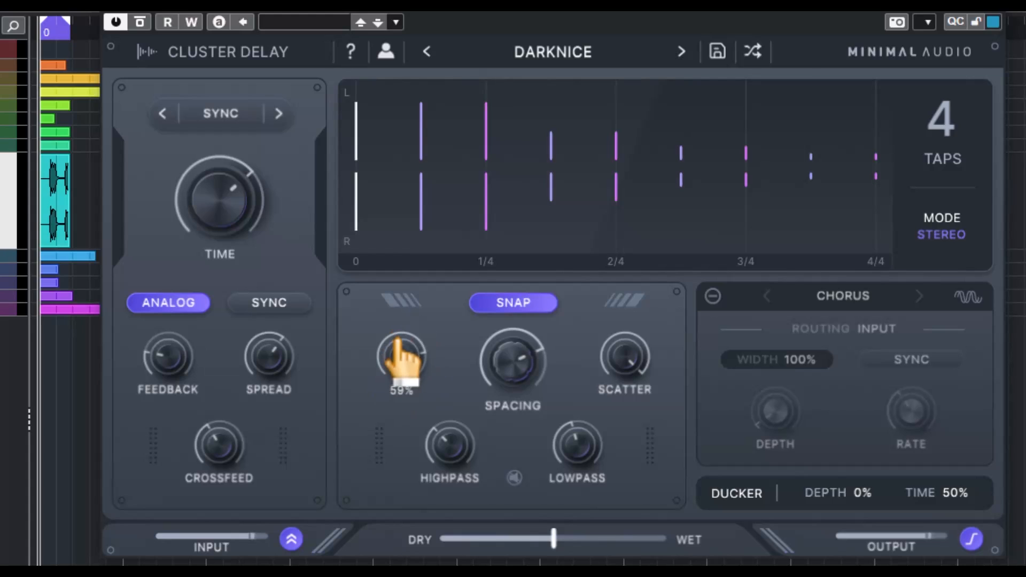
pyautogui.moveTo(397, 340); pyautogui.dragTo(420, 472)
pyautogui.moveTo(417, 474)
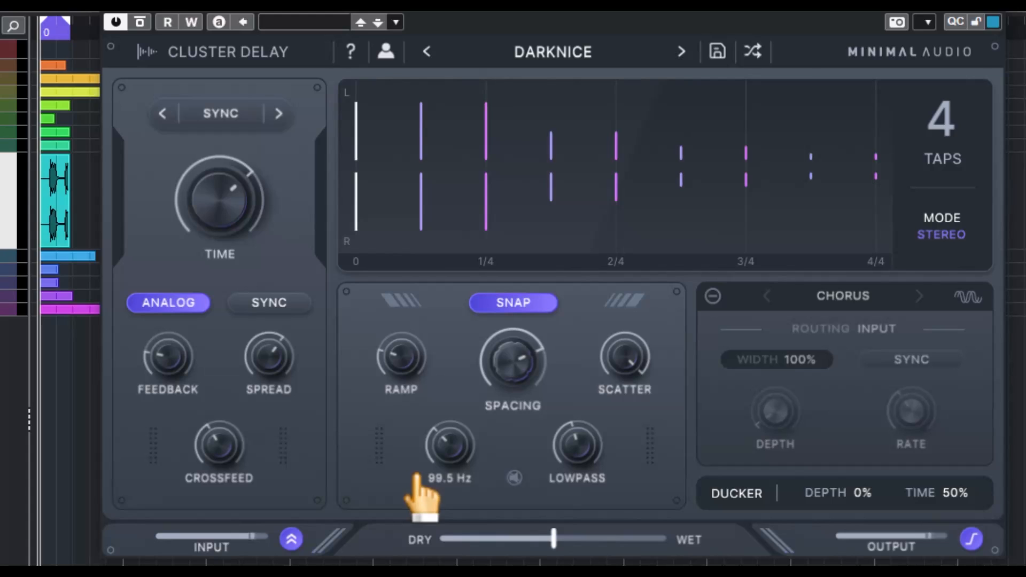
pyautogui.moveTo(653, 353)
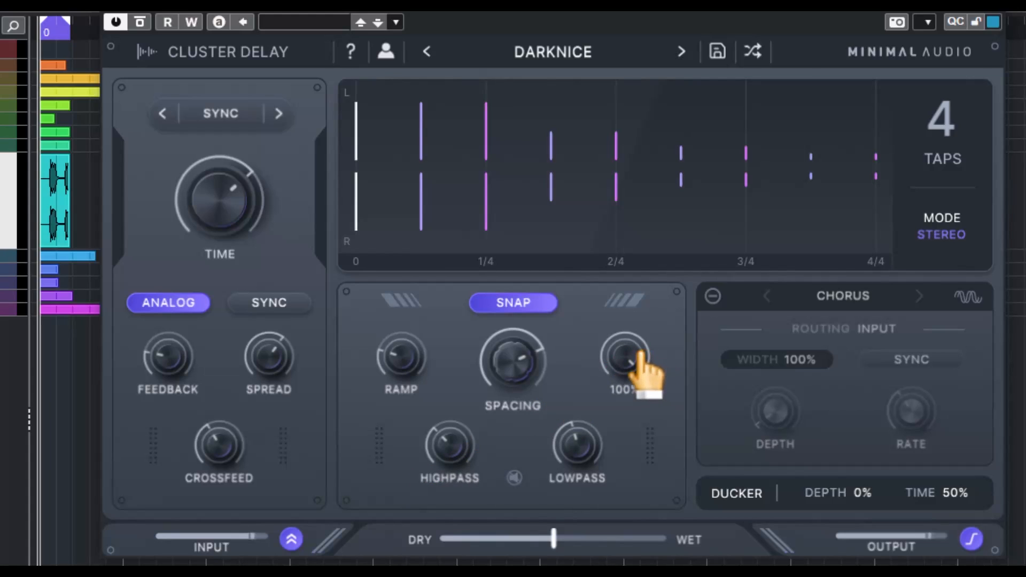
pyautogui.moveTo(647, 367); pyautogui.dragTo(671, 517)
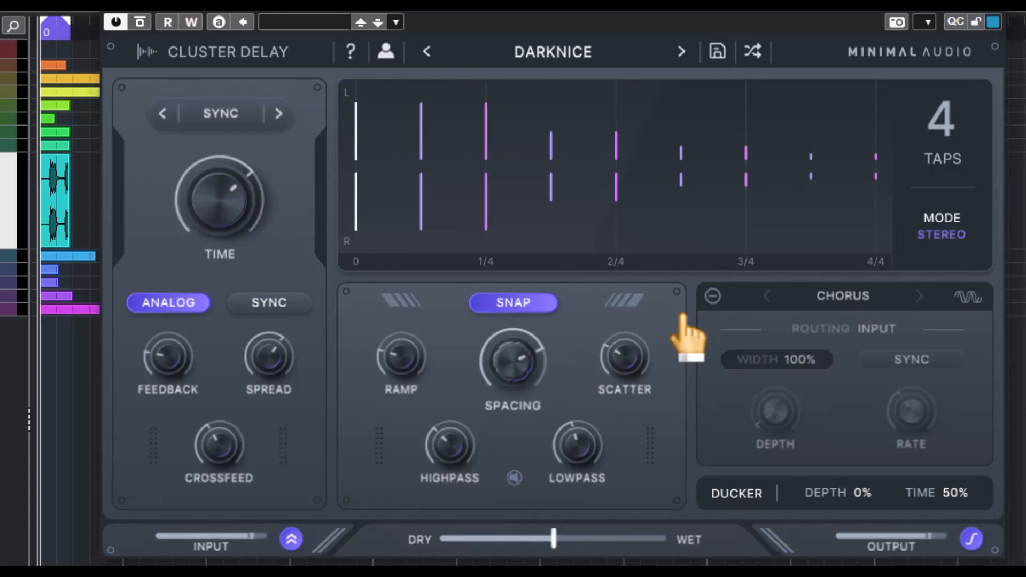
# Switch the Chorus effect on, off and on again, and open and close the list of effect types
pyautogui.click(713, 296)
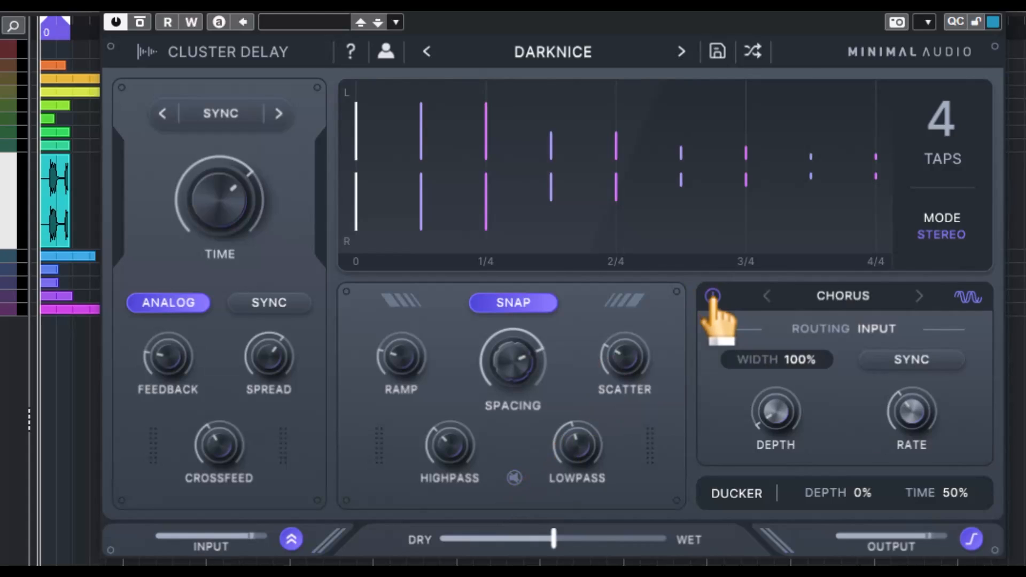
pyautogui.click(713, 296)
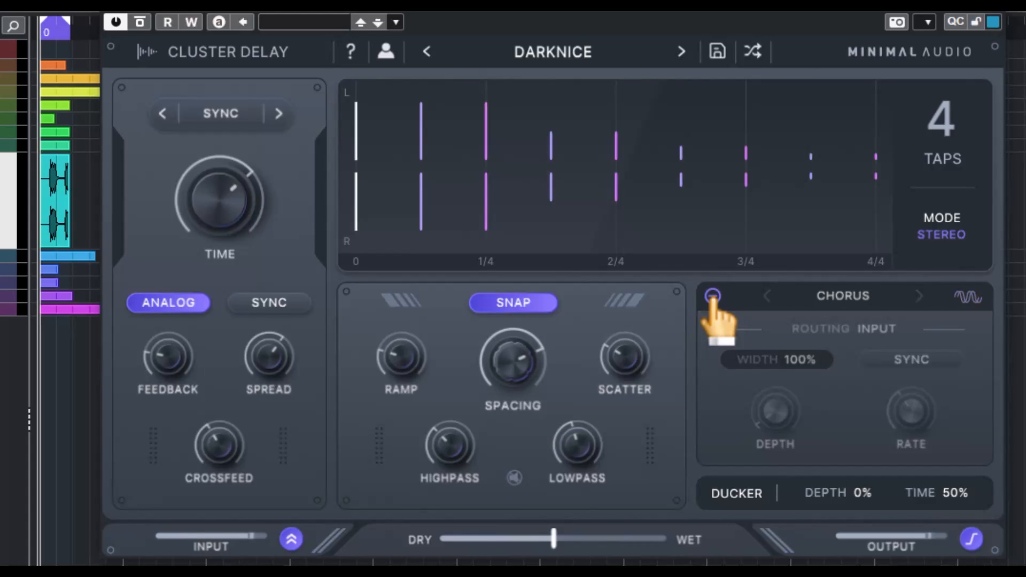
pyautogui.click(712, 296)
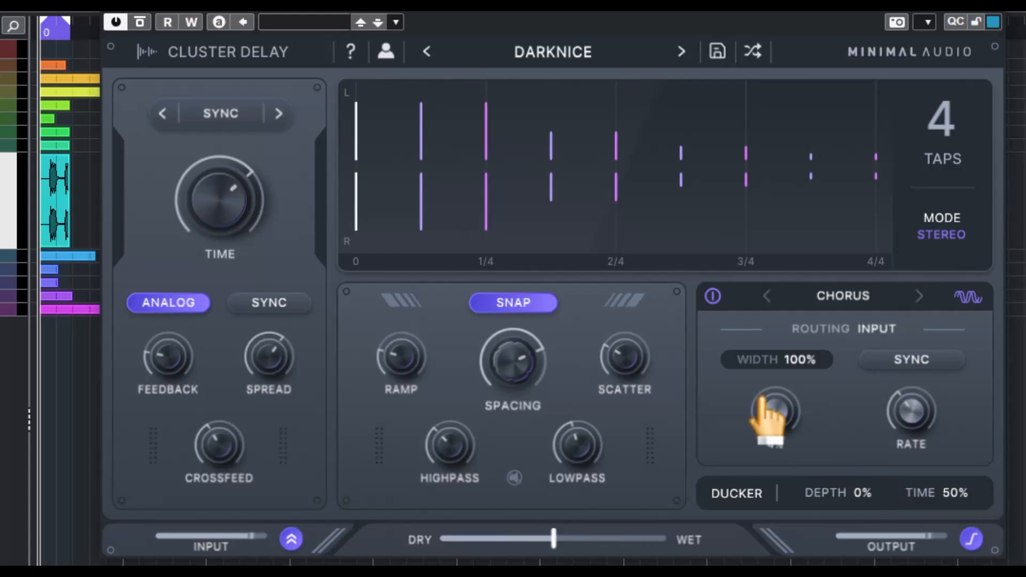
pyautogui.click(843, 297)
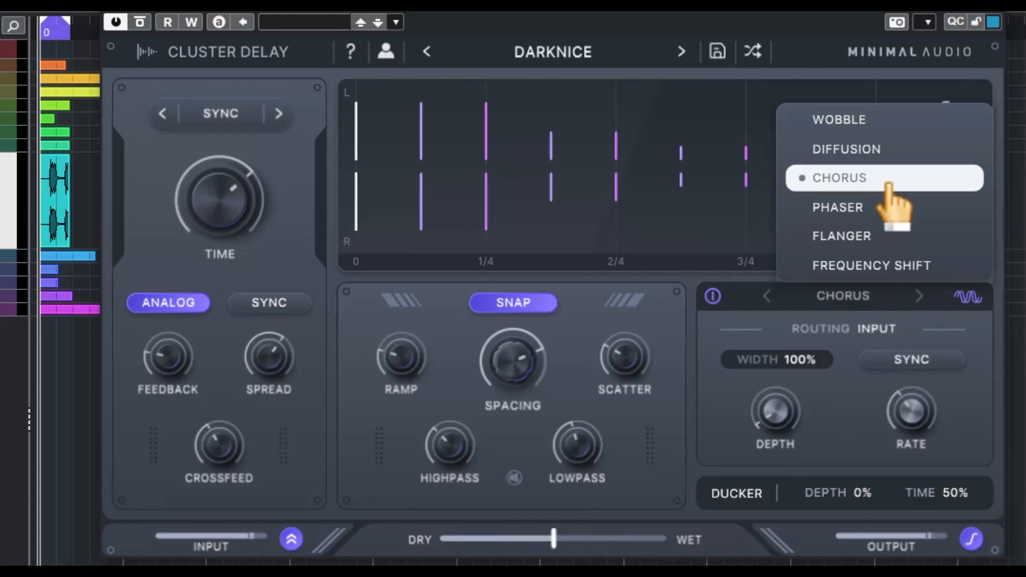
pyautogui.click(965, 377)
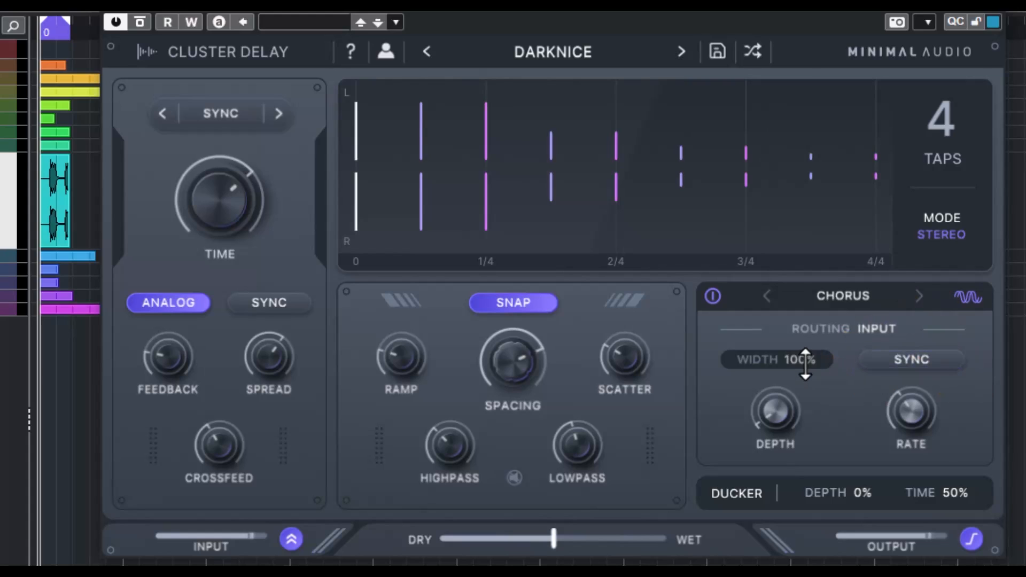
# Lower the Chorus width to 73% and toggle the effect's Sync option on and off
pyautogui.moveTo(808, 364); pyautogui.dragTo(814, 437)
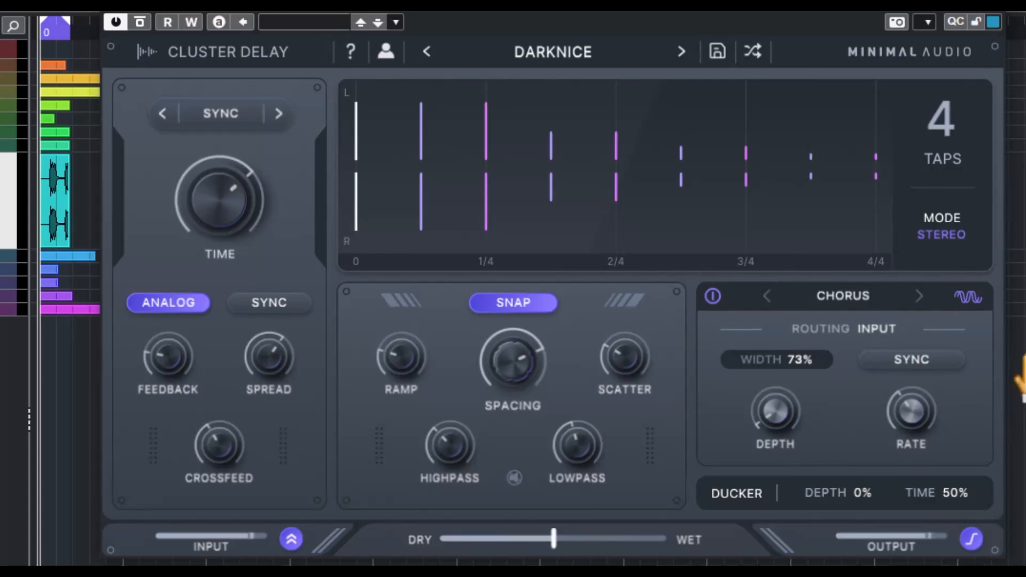
pyautogui.click(939, 369)
pyautogui.moveTo(922, 419)
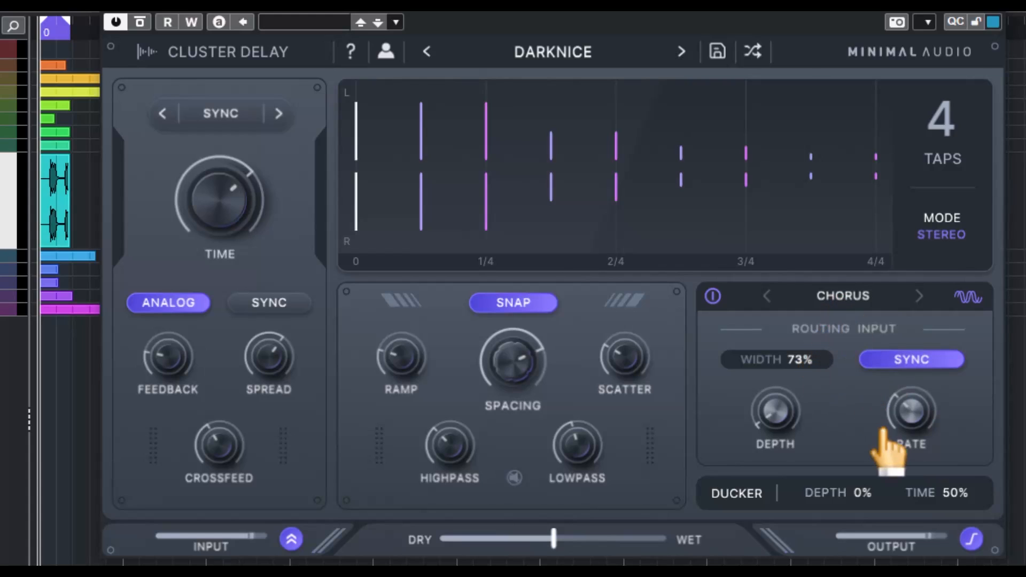
pyautogui.click(927, 360)
# Raise the Chorus rate to its maximum and increase the Chorus depth slightly
pyautogui.moveTo(911, 428)
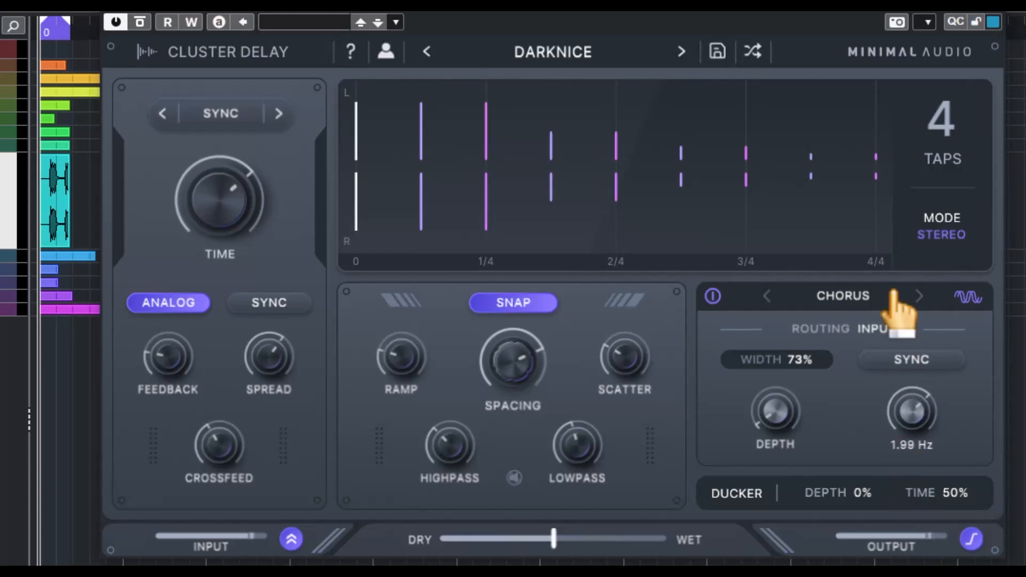
pyautogui.moveTo(784, 410)
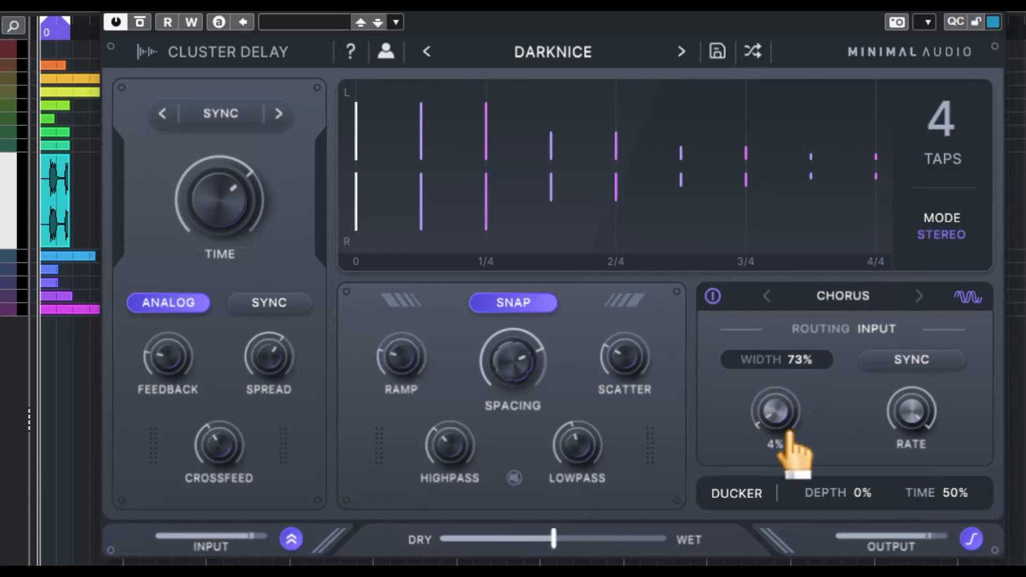
pyautogui.moveTo(782, 412); pyautogui.dragTo(813, 401)
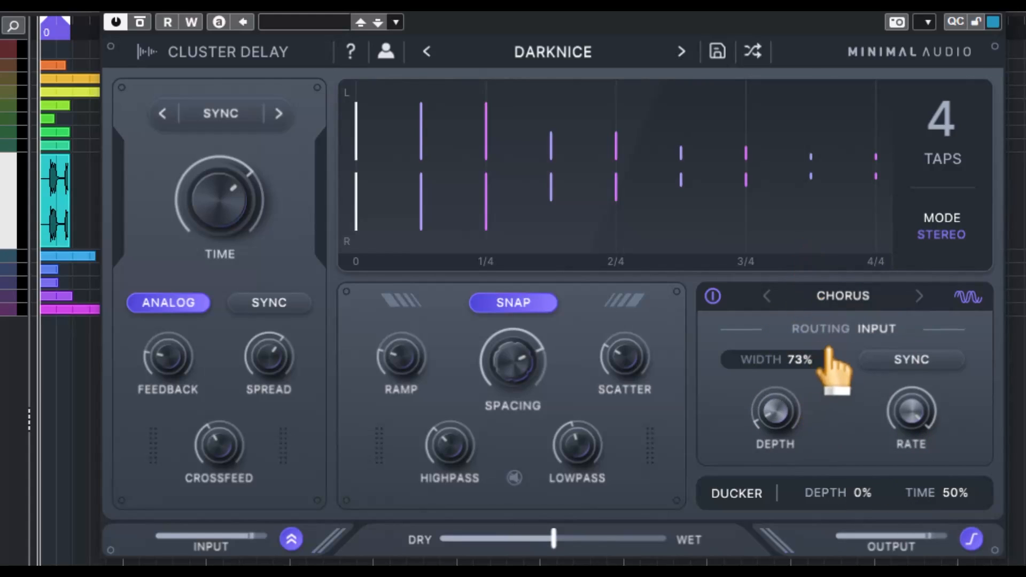
# Change the effect type from Chorus to Phaser, and from Phaser to Flanger
pyautogui.click(843, 296)
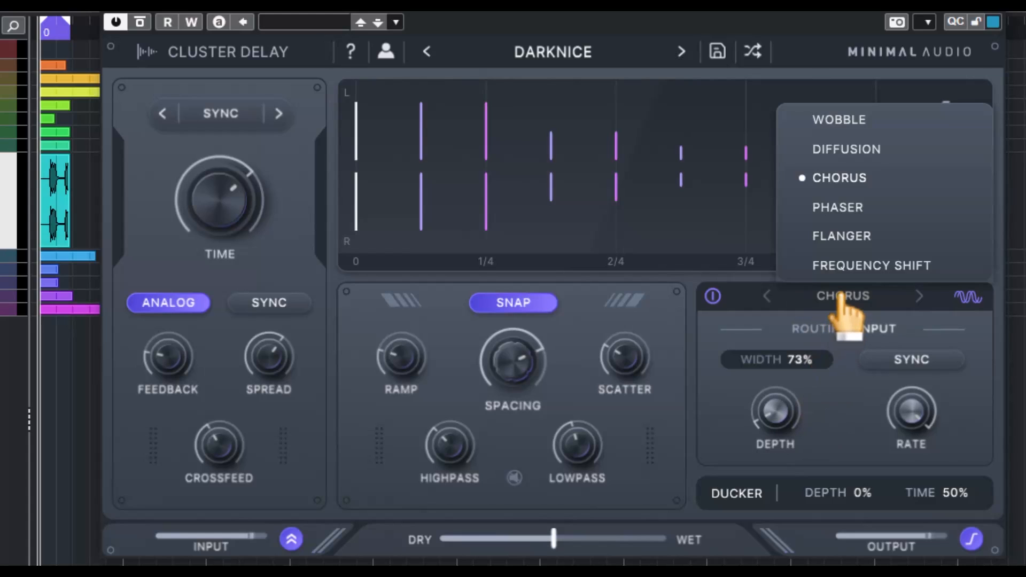
pyautogui.click(862, 210)
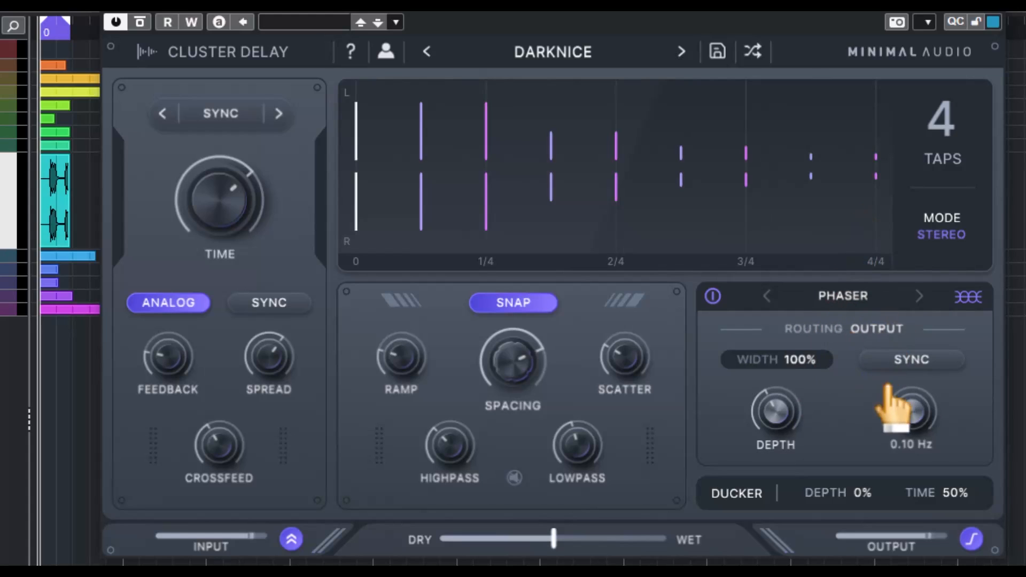
pyautogui.click(861, 299)
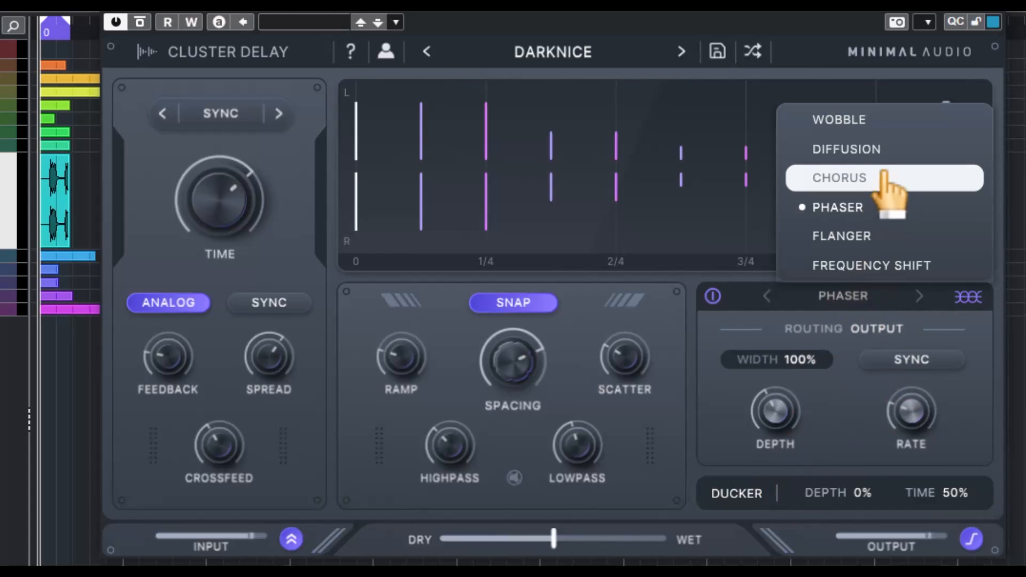
pyautogui.click(848, 241)
# Change the effect type to Diffusion and try out its controls
pyautogui.click(850, 295)
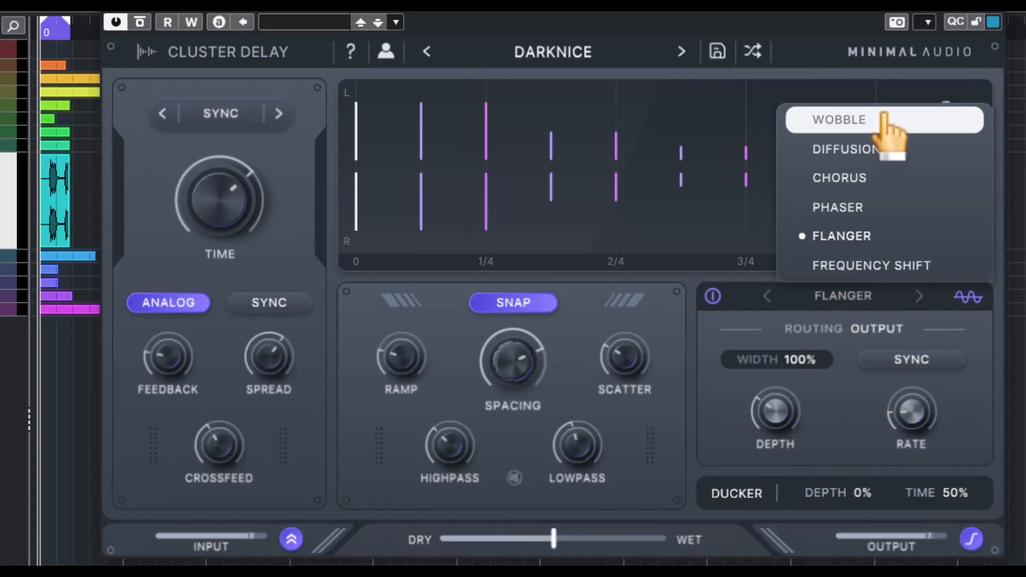
pyautogui.click(888, 155)
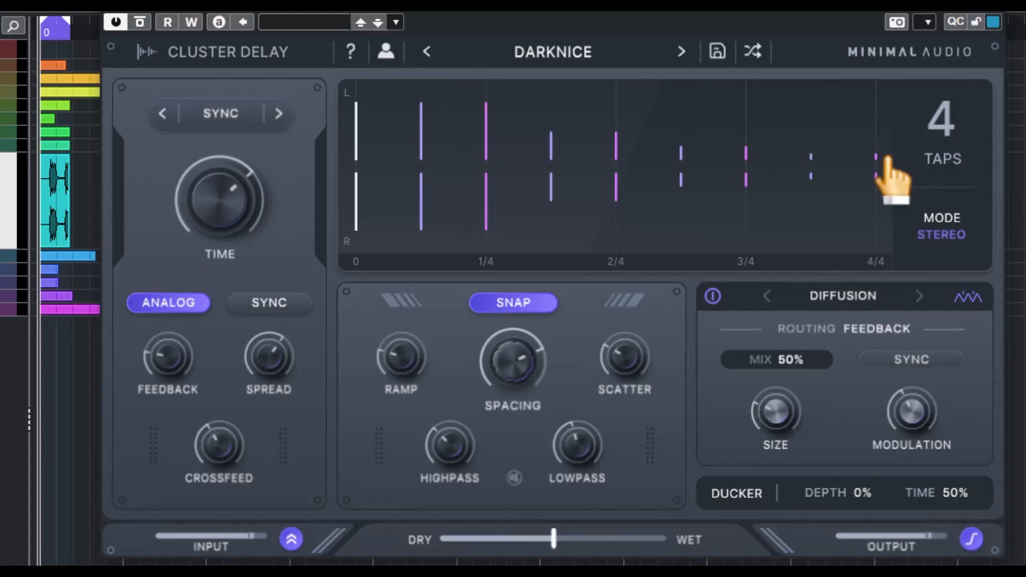
pyautogui.moveTo(773, 348); pyautogui.dragTo(785, 396)
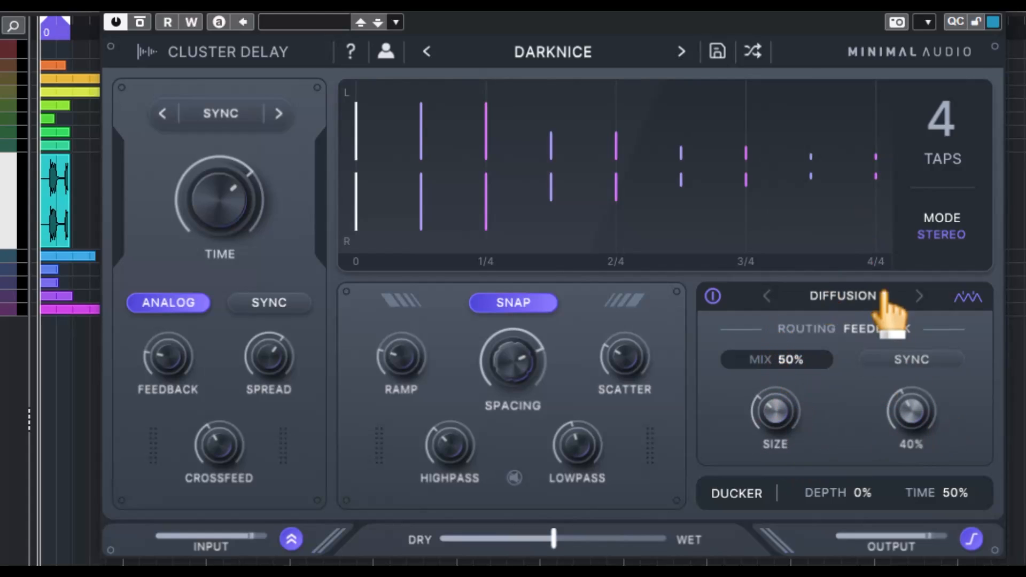
# Try the Wobble effect, and change the effect type to Frequency Shift and adjust its Mix and Shift
pyautogui.click(866, 295)
pyautogui.click(853, 120)
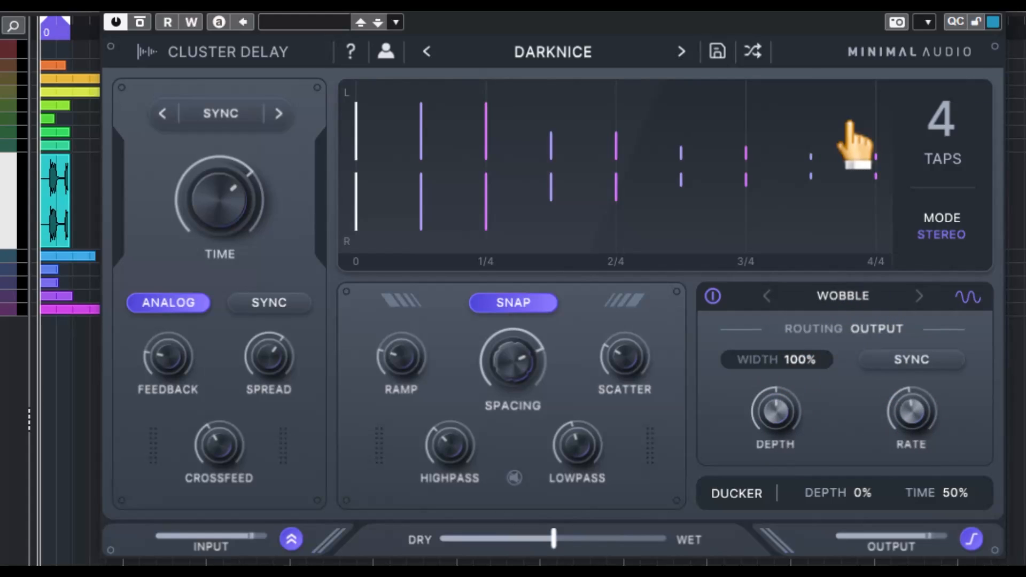
pyautogui.click(854, 296)
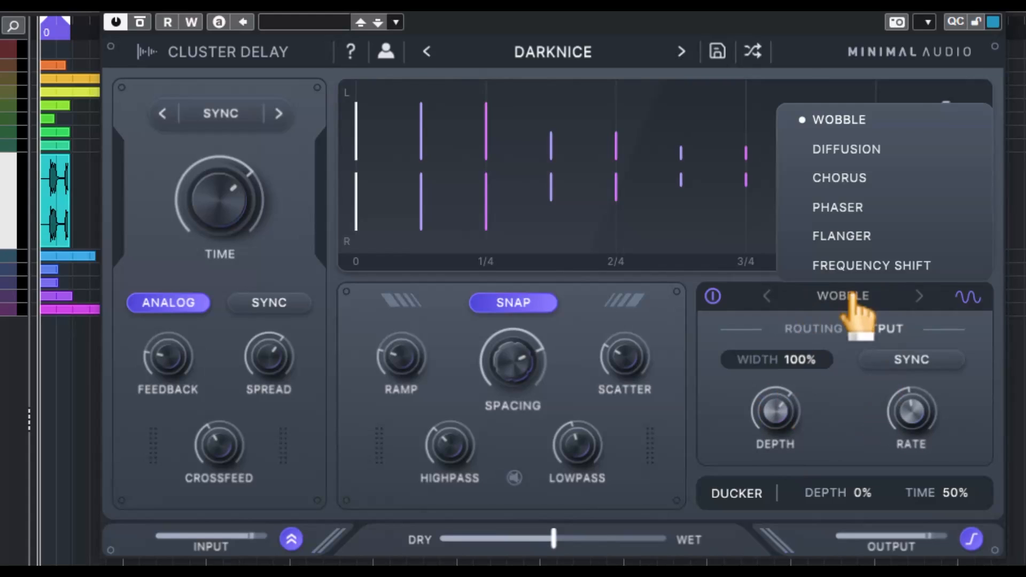
pyautogui.click(890, 268)
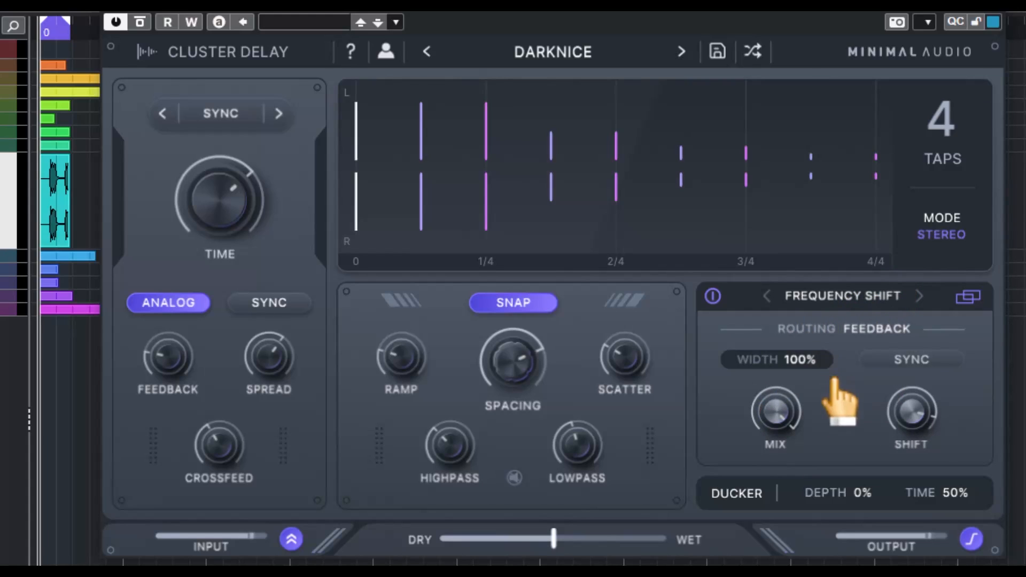
pyautogui.moveTo(784, 417); pyautogui.dragTo(749, 366)
pyautogui.moveTo(908, 417)
pyautogui.mouseDown()
pyautogui.moveTo(916, 522)
pyautogui.moveTo(912, 413)
pyautogui.mouseUp()
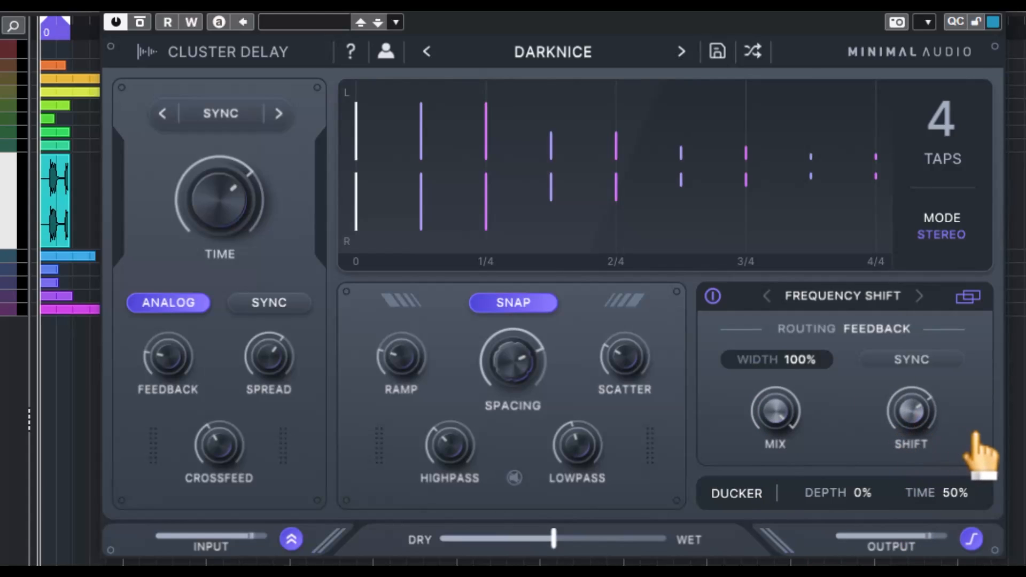
# Set the effect type back to Wobble
pyautogui.click(849, 297)
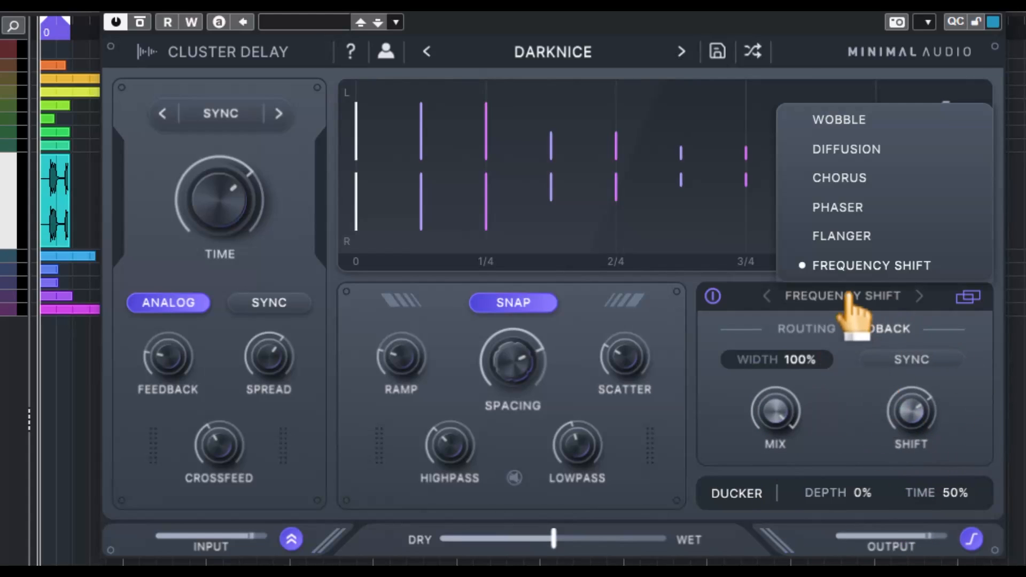
pyautogui.click(858, 121)
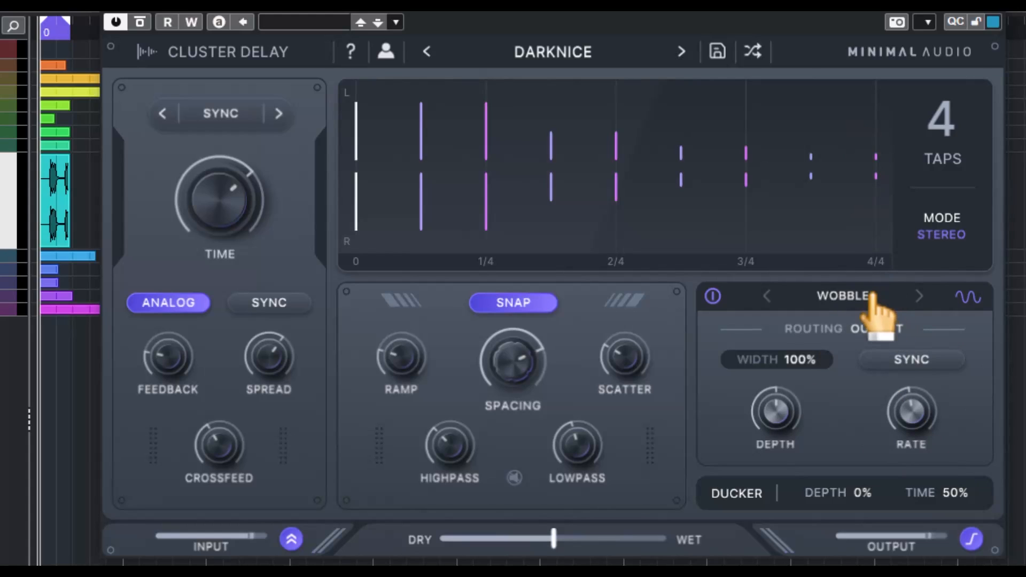
# View the available effect types and the effect's routing options, keeping Wobble with Output routing
pyautogui.click(852, 297)
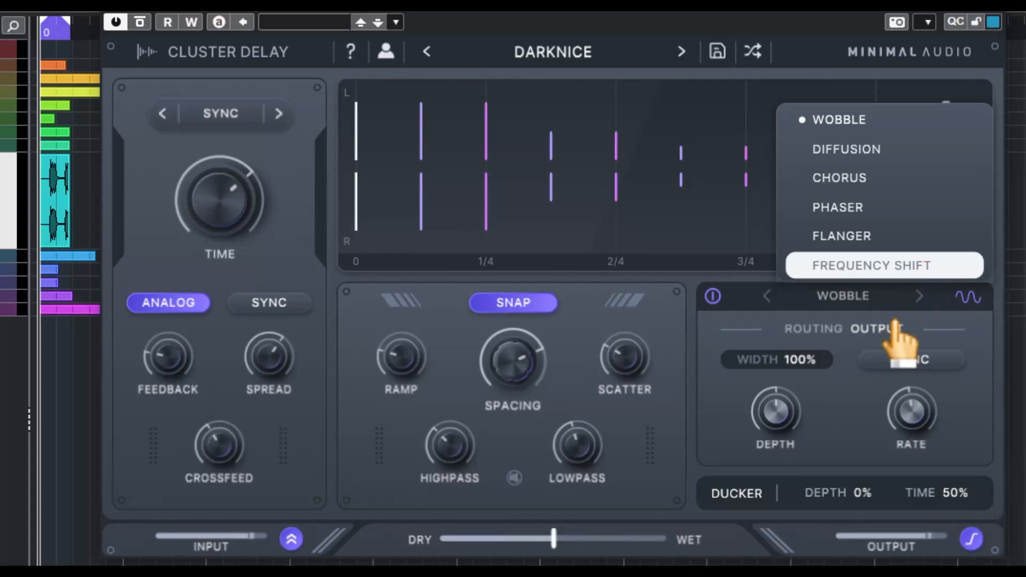
pyautogui.click(877, 334)
pyautogui.click(877, 330)
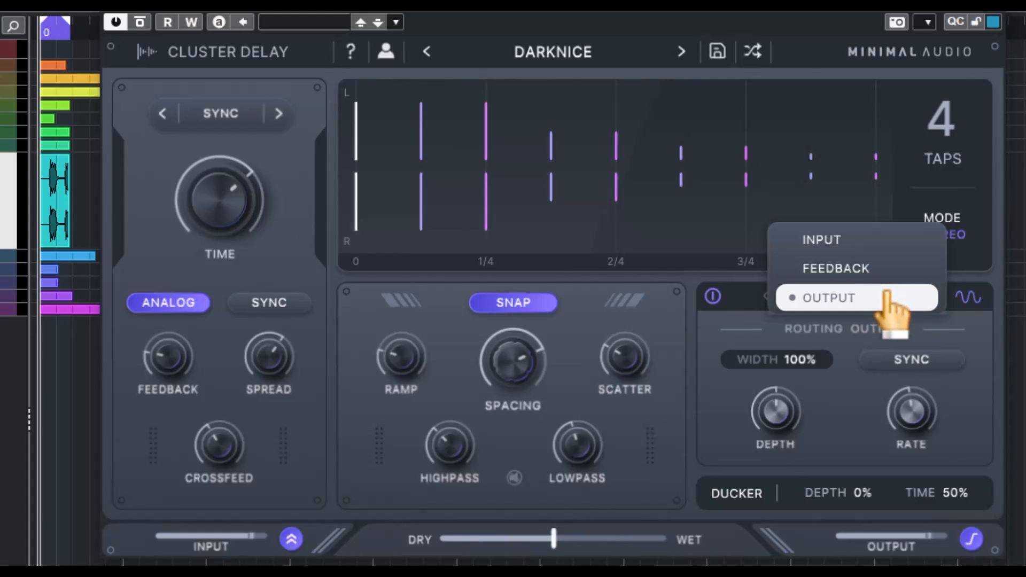
pyautogui.click(927, 299)
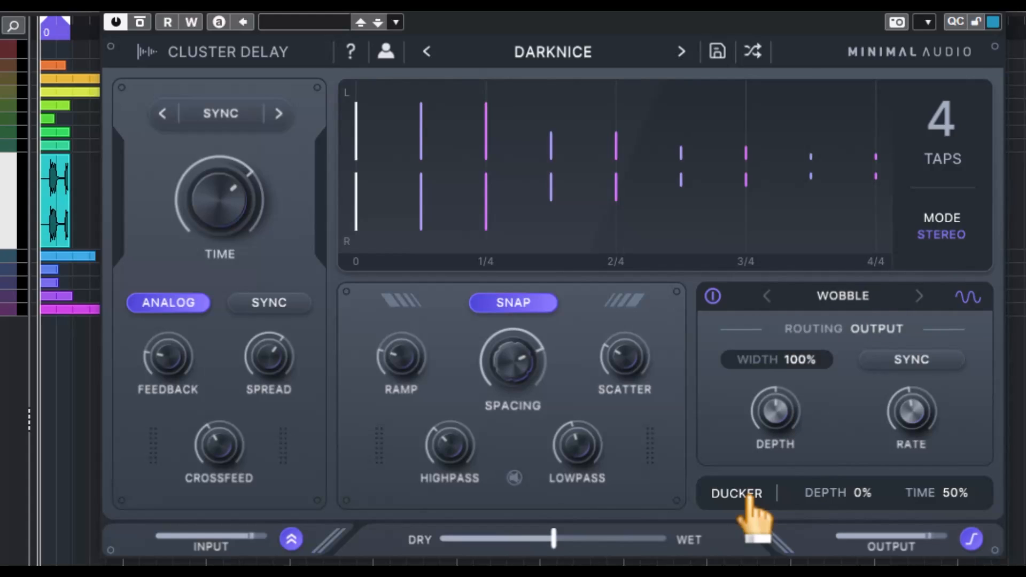
# Try out the Ducker's depth and time, leaving the time at 67%
pyautogui.moveTo(858, 500); pyautogui.dragTo(944, 534)
pyautogui.moveTo(965, 499); pyautogui.dragTo(962, 458)
pyautogui.moveTo(949, 493); pyautogui.dragTo(943, 531)
pyautogui.moveTo(960, 486); pyautogui.dragTo(960, 428)
pyautogui.moveTo(961, 429)
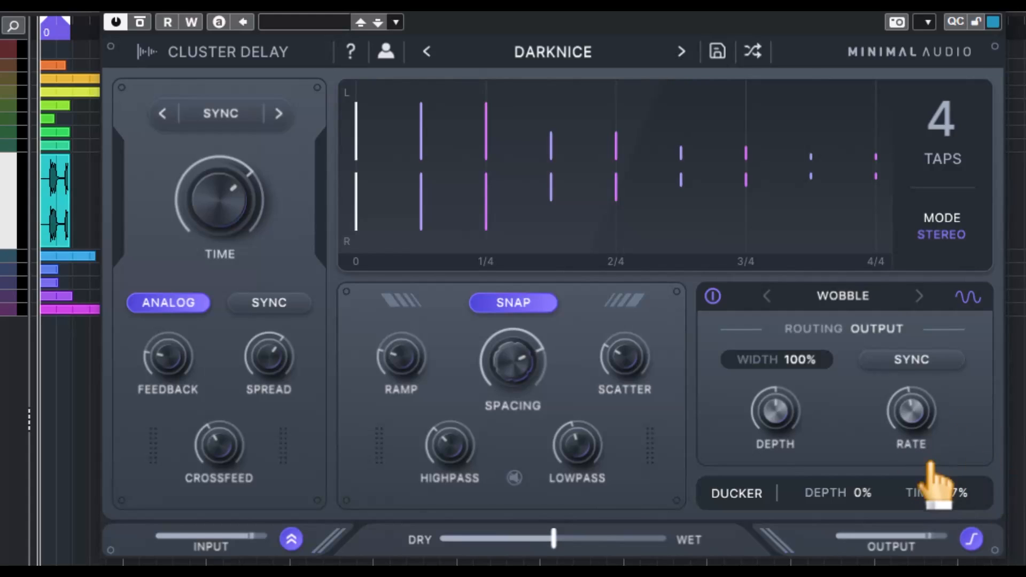
# Lower the input and output levels, and set the dry/wet mix to 100% wet
pyautogui.moveTo(236, 549)
pyautogui.moveTo(236, 553)
pyautogui.mouseDown()
pyautogui.moveTo(209, 553)
pyautogui.moveTo(237, 553)
pyautogui.mouseUp()
pyautogui.moveTo(868, 556)
pyautogui.moveTo(869, 555); pyautogui.dragTo(910, 553)
pyautogui.moveTo(630, 556)
pyautogui.moveTo(552, 540); pyautogui.dragTo(769, 550)
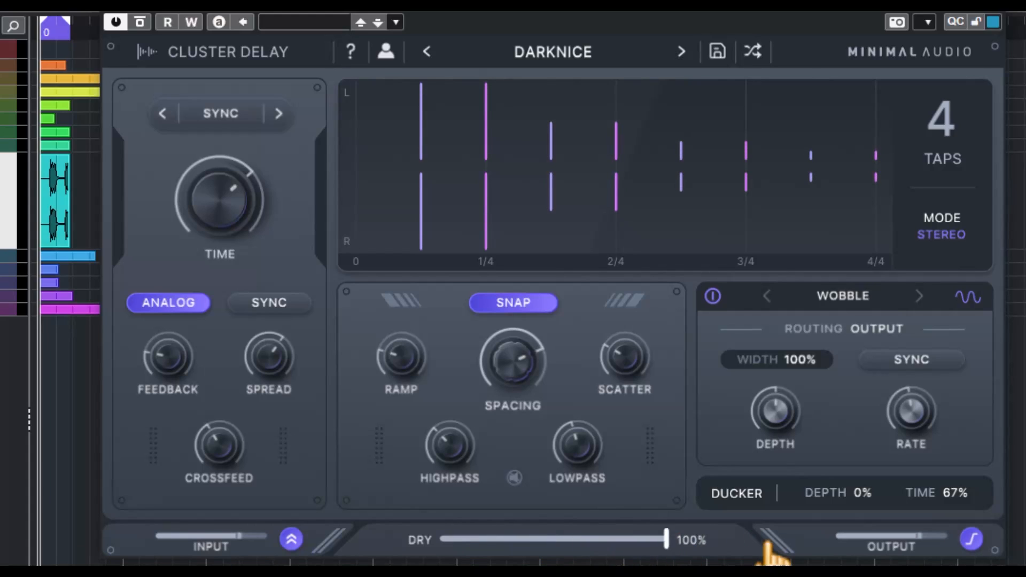
# Toggle the switch beside the input level off and on, and cycle the output shaping modes to the orange one
pyautogui.click(290, 539)
pyautogui.click(290, 539)
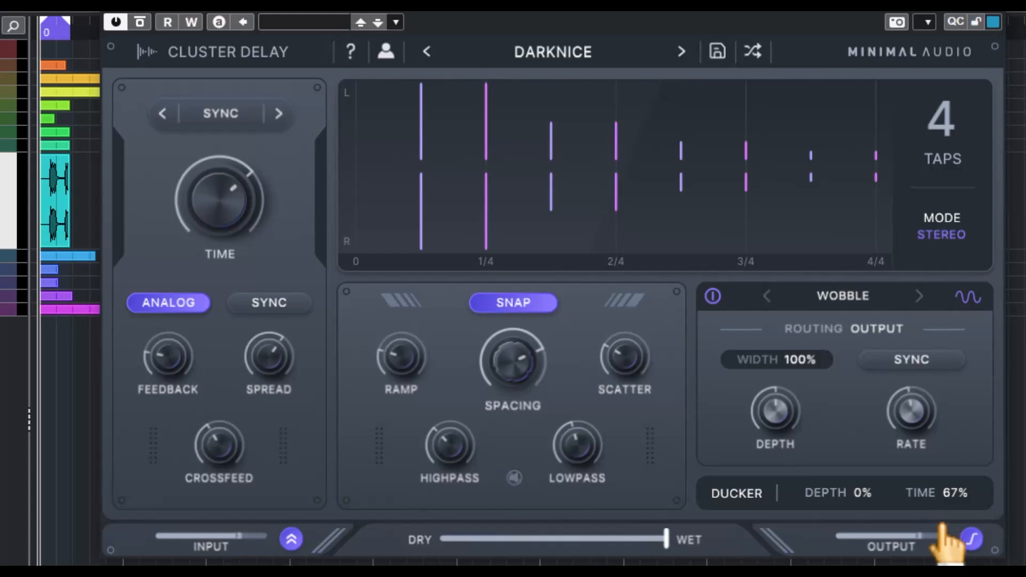
pyautogui.click(978, 544)
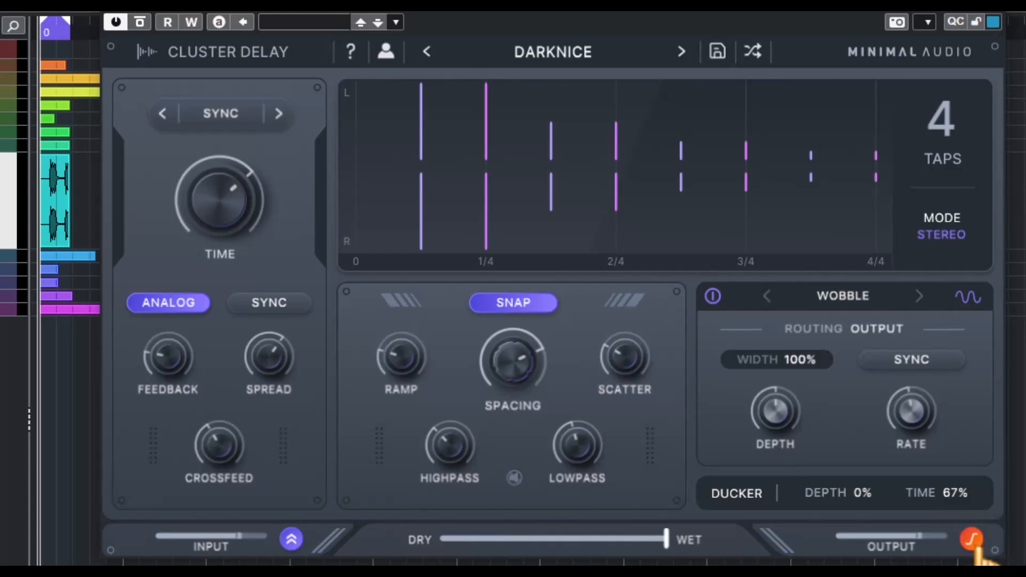
pyautogui.click(971, 543)
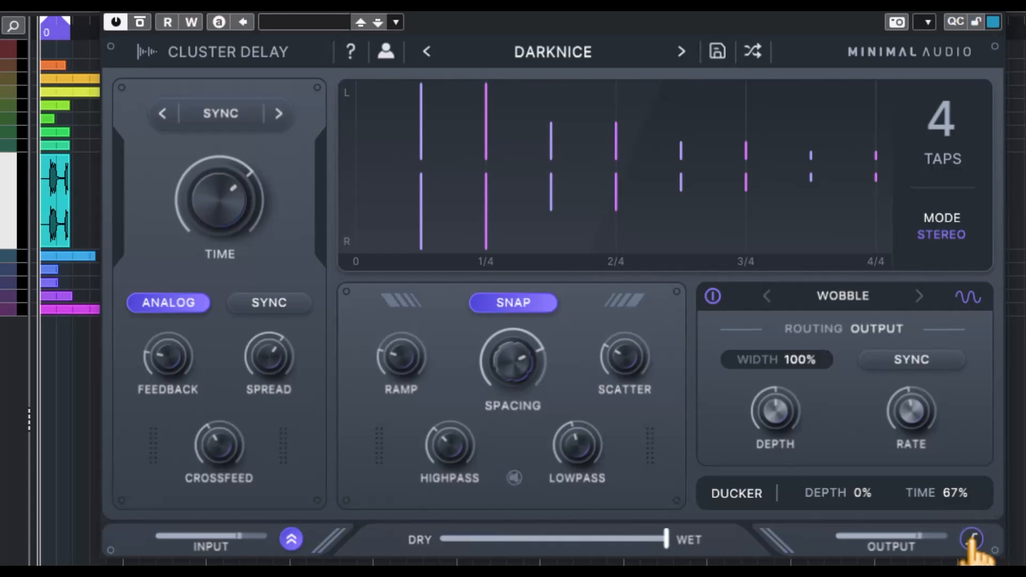
pyautogui.click(972, 540)
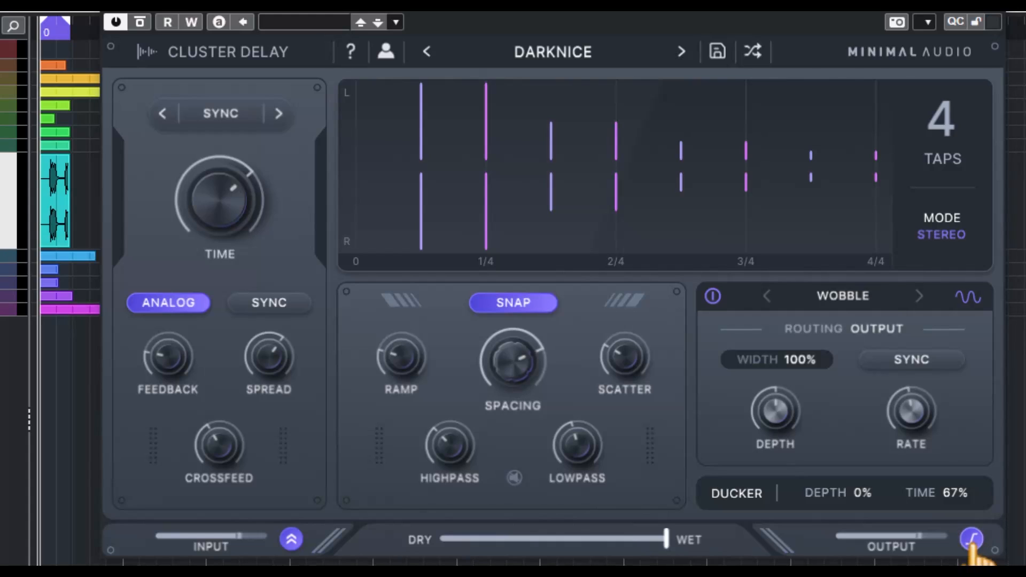
pyautogui.click(972, 541)
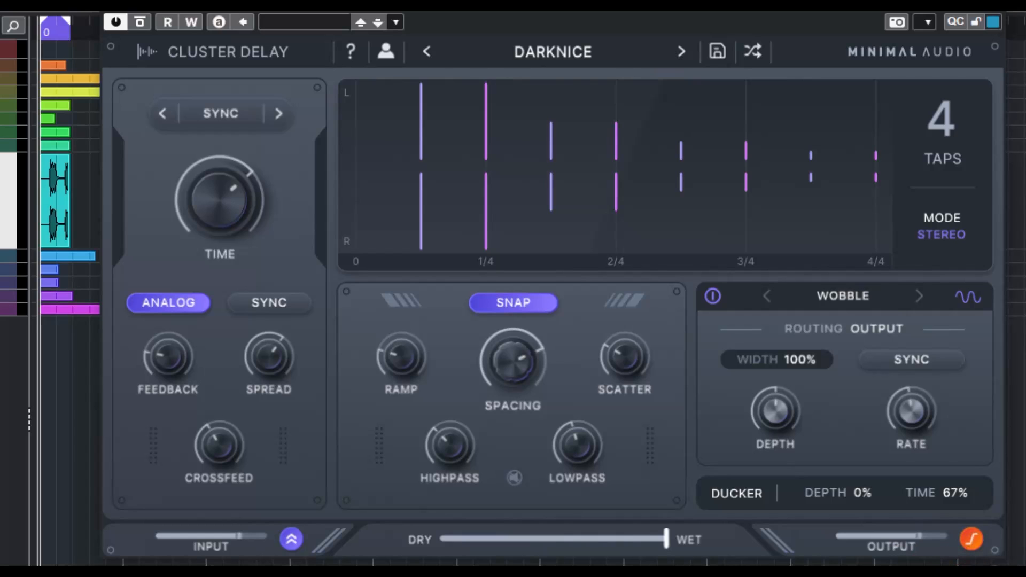
# Enlarge the plugin window slightly and load the Default preset from the user presets
pyautogui.moveTo(997, 553)
pyautogui.mouseDown()
pyautogui.moveTo(1025, 576)
pyautogui.moveTo(978, 548)
pyautogui.moveTo(1024, 575)
pyautogui.moveTo(1004, 562)
pyautogui.mouseUp()
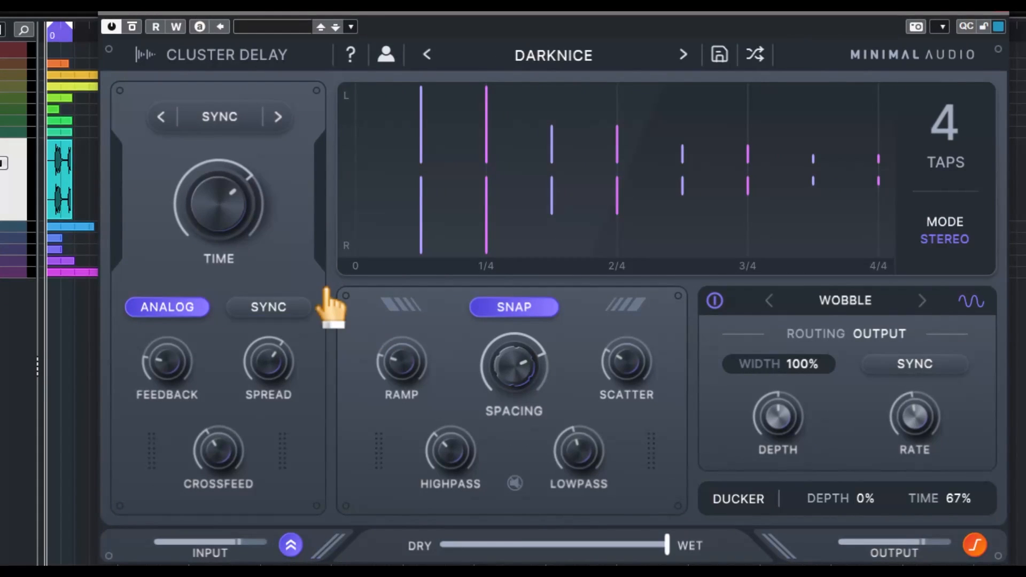
pyautogui.click(548, 58)
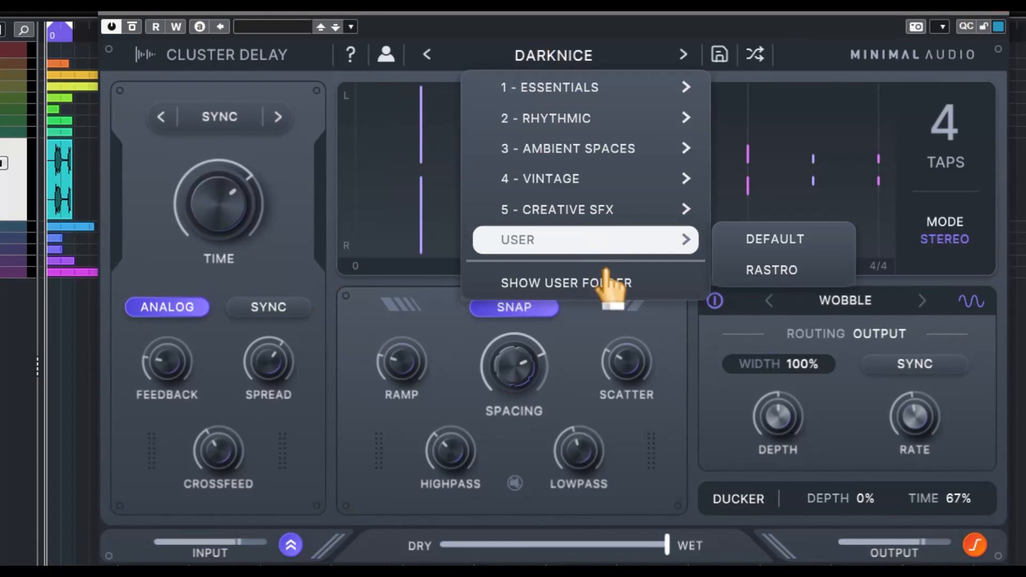
pyautogui.moveTo(657, 240)
pyautogui.click(778, 236)
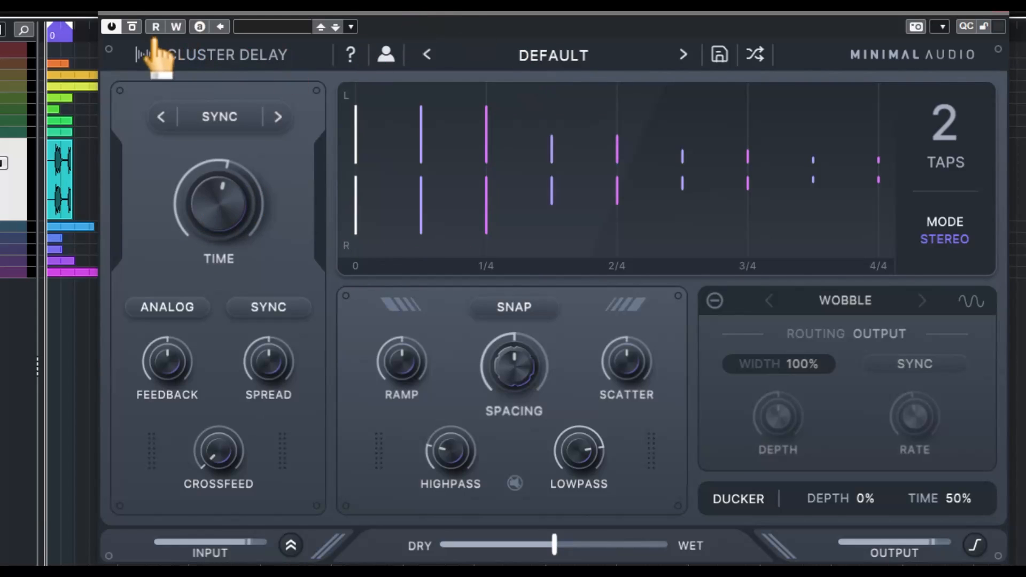
# Play the loop with the plugin bypassed, and reactivate the plugin to compare the sound
pyautogui.click(132, 27)
pyautogui.press('space')
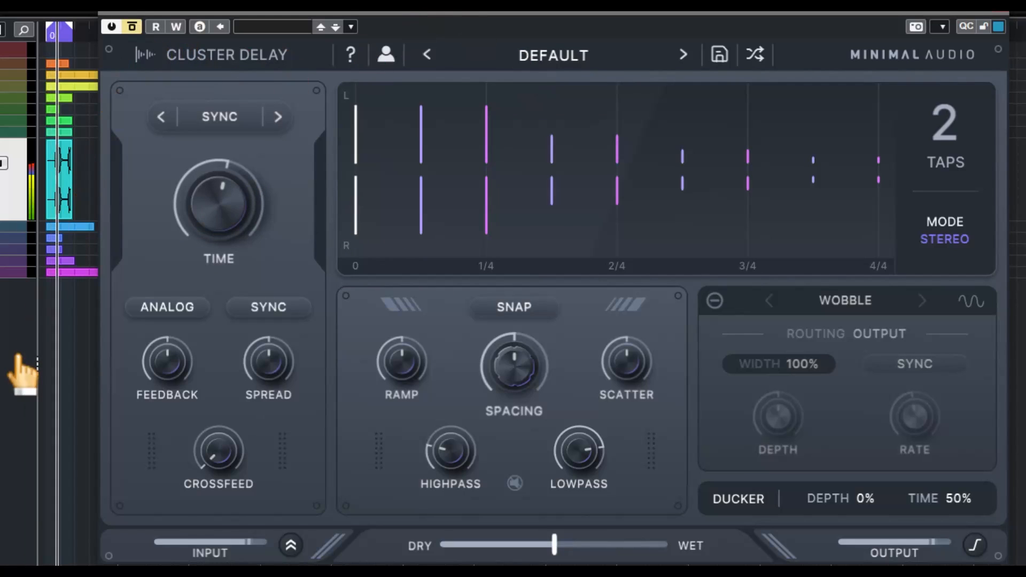
pyautogui.click(132, 26)
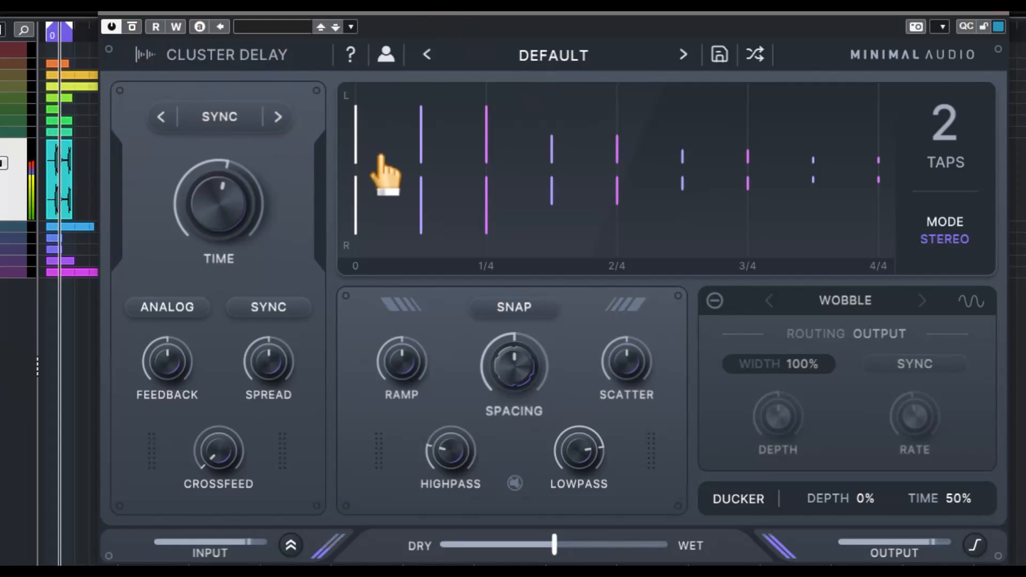
# Raise the synced delay Time to 1/4
pyautogui.scroll(1, 221, 194)
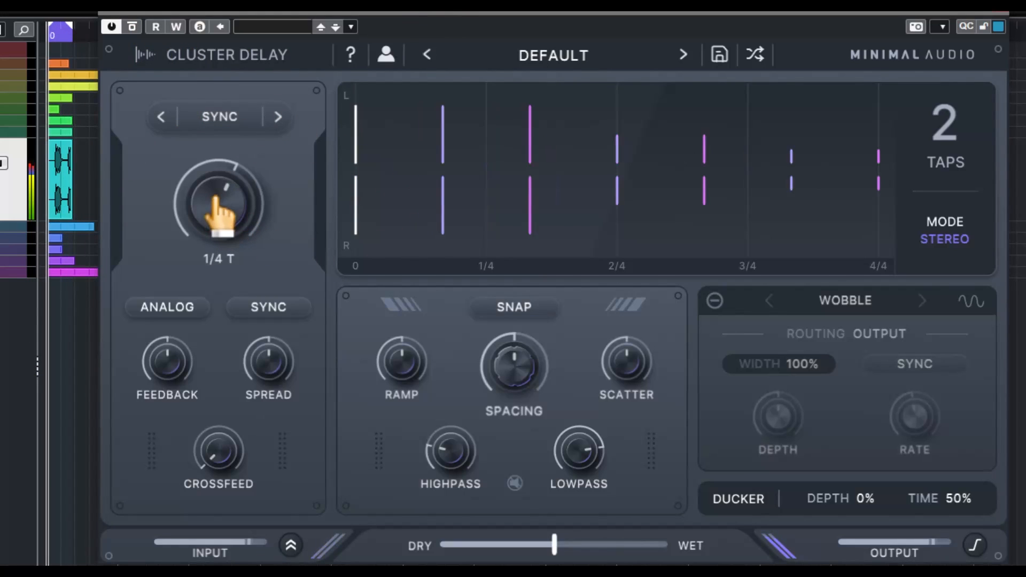
pyautogui.scroll(1, 220, 191)
pyautogui.scroll(1, 219, 192)
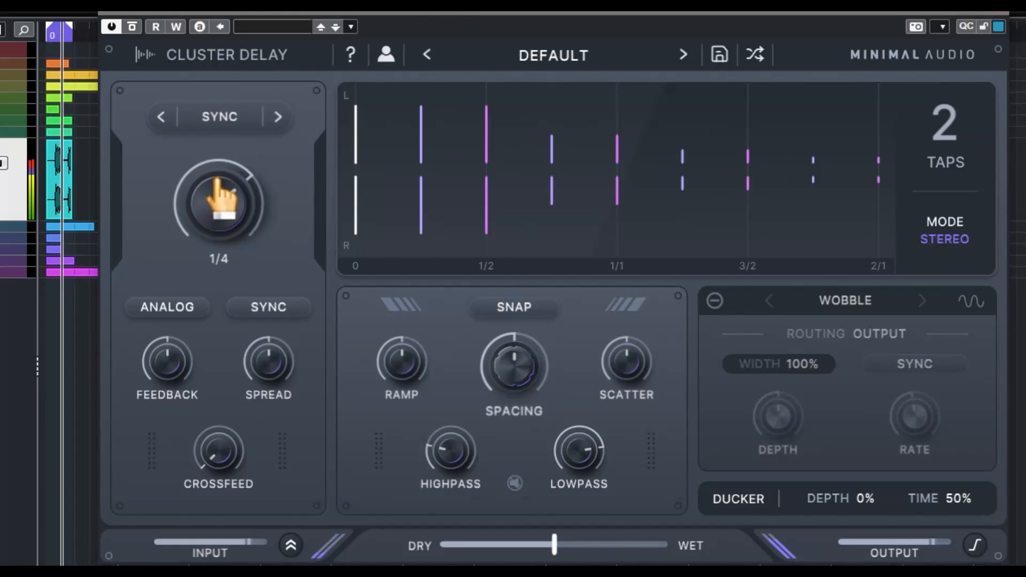
# Turn on Analog feedback and Sync for the spread, lower Feedback and Spread, and raise Crossfeed
pyautogui.click(167, 309)
pyautogui.moveTo(167, 374); pyautogui.dragTo(168, 437)
pyautogui.click(264, 319)
pyautogui.moveTo(271, 343); pyautogui.dragTo(220, 395)
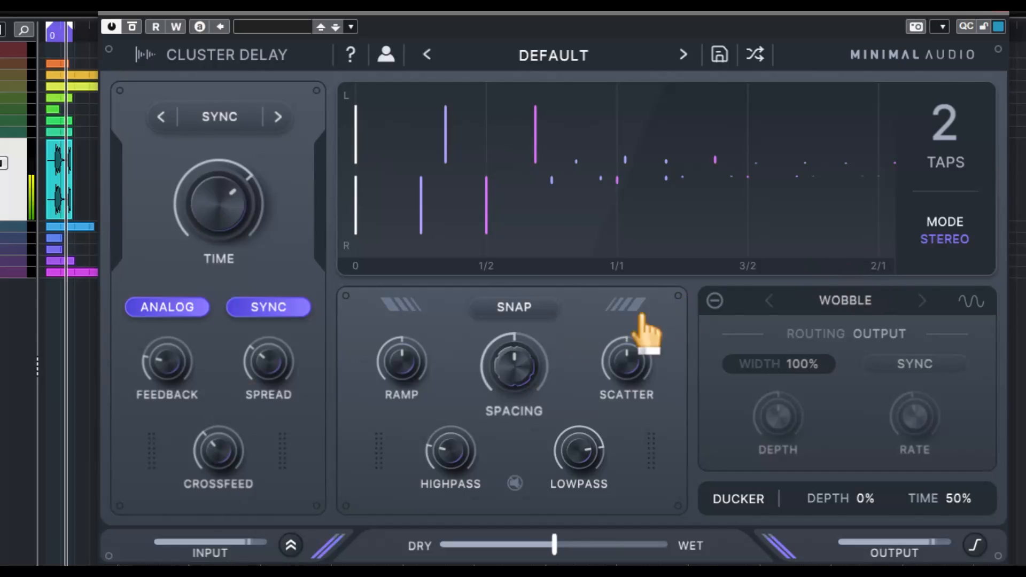
# Set Ramp to -48%, Spacing to 27% and Scatter to 44%, and narrow the band with the Highpass and Lowpass filters
pyautogui.moveTo(426, 360); pyautogui.dragTo(417, 415)
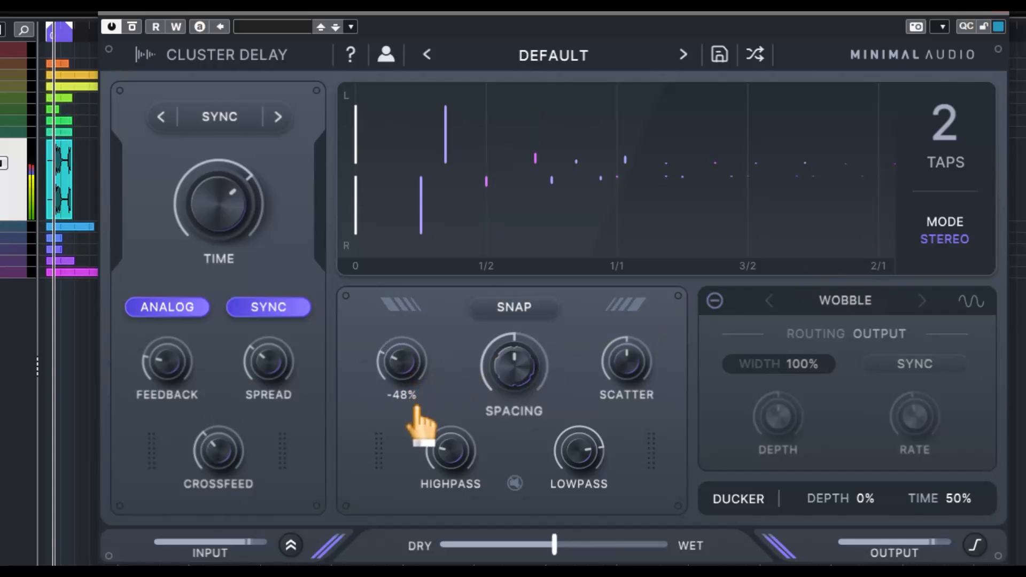
pyautogui.moveTo(509, 357)
pyautogui.mouseDown()
pyautogui.moveTo(517, 335)
pyautogui.moveTo(521, 344)
pyautogui.mouseUp()
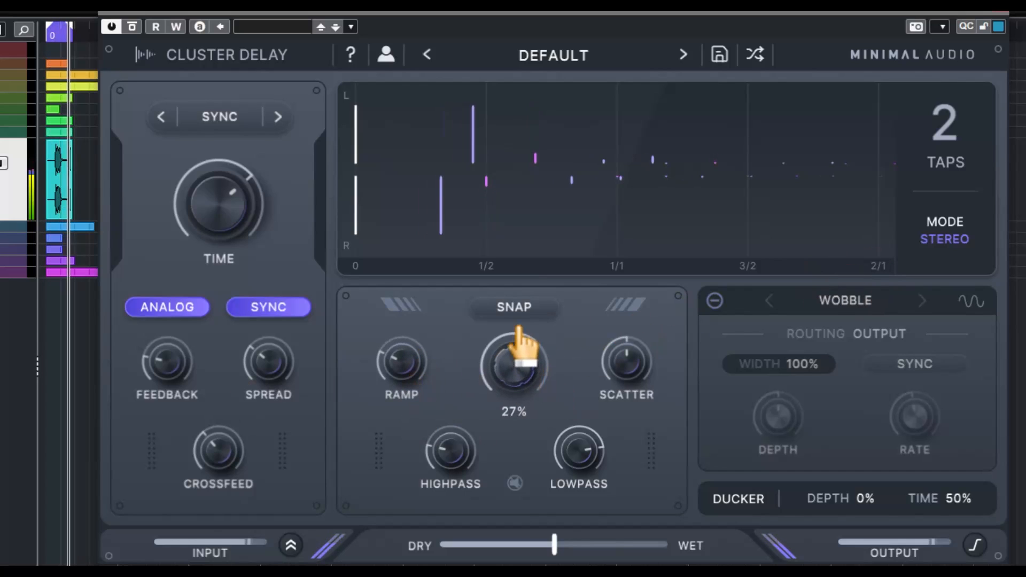
pyautogui.moveTo(611, 346)
pyautogui.mouseDown()
pyautogui.moveTo(618, 328)
pyautogui.moveTo(610, 330)
pyautogui.mouseUp()
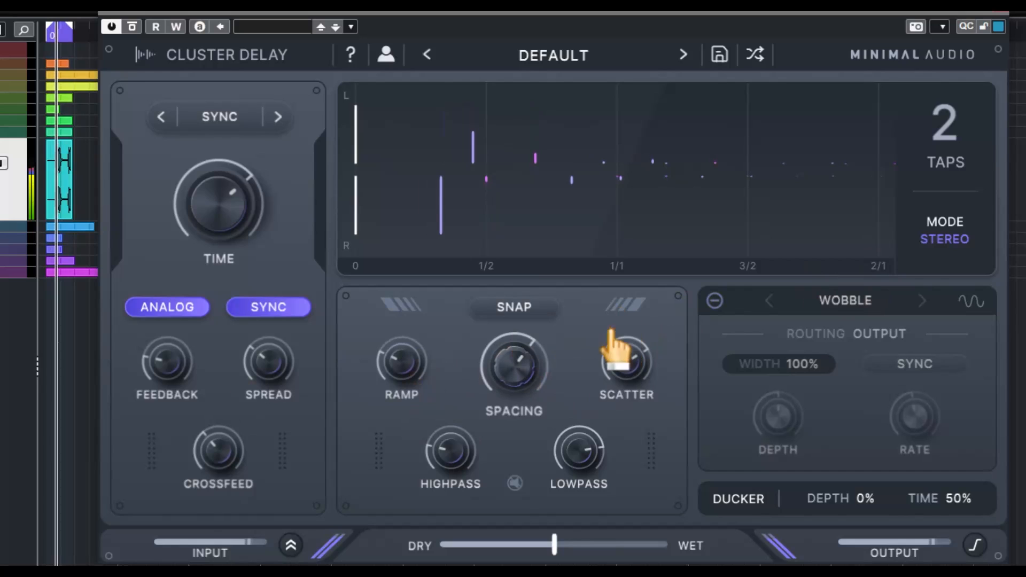
pyautogui.moveTo(449, 458); pyautogui.dragTo(452, 428)
pyautogui.moveTo(589, 442); pyautogui.dragTo(600, 502)
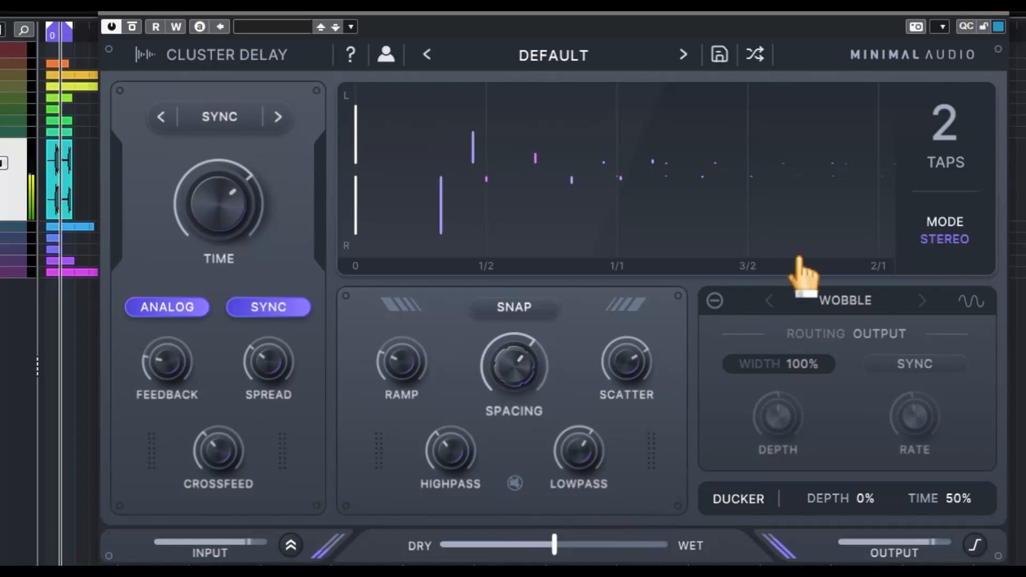
# Turn on the modulation effect, raise the Wobble depth and rate, and change the effect type to Chorus
pyautogui.click(714, 301)
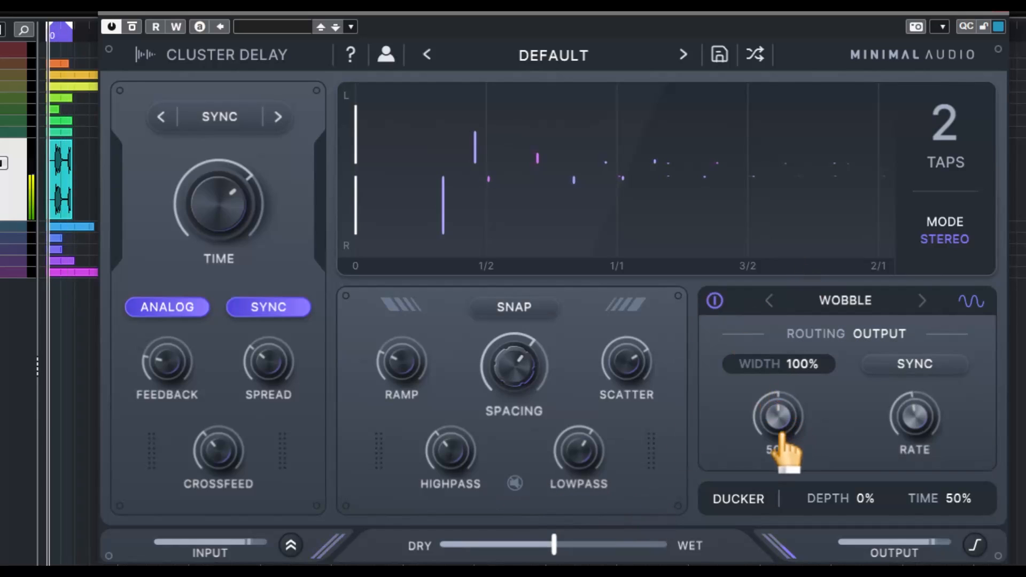
pyautogui.moveTo(778, 400); pyautogui.dragTo(785, 356)
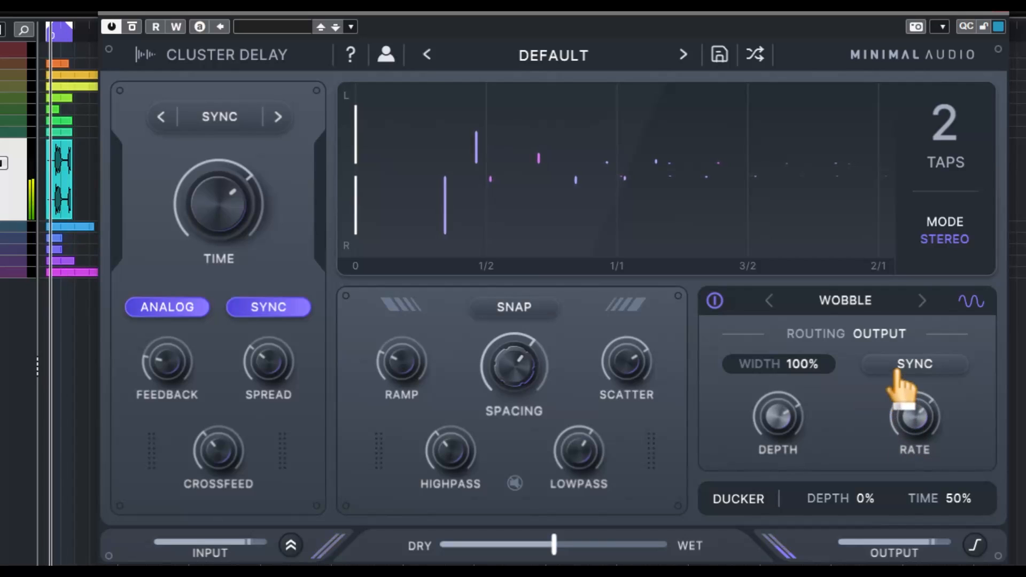
pyautogui.click(851, 301)
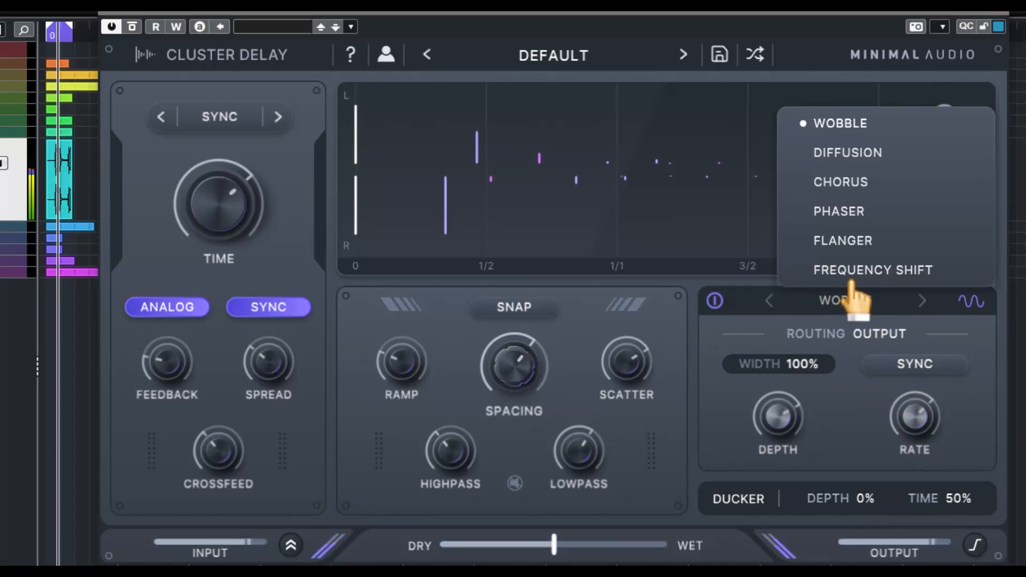
pyautogui.click(854, 187)
pyautogui.moveTo(788, 441)
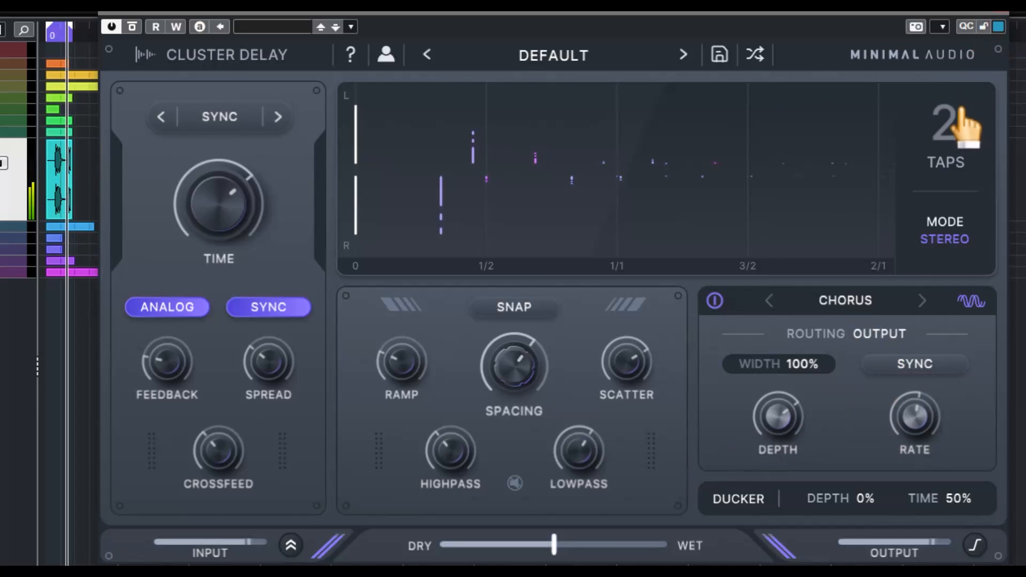
# Increase the number of taps to 6, and set the Ducker to 25% depth and 71% time
pyautogui.click(947, 134)
pyautogui.click(941, 304)
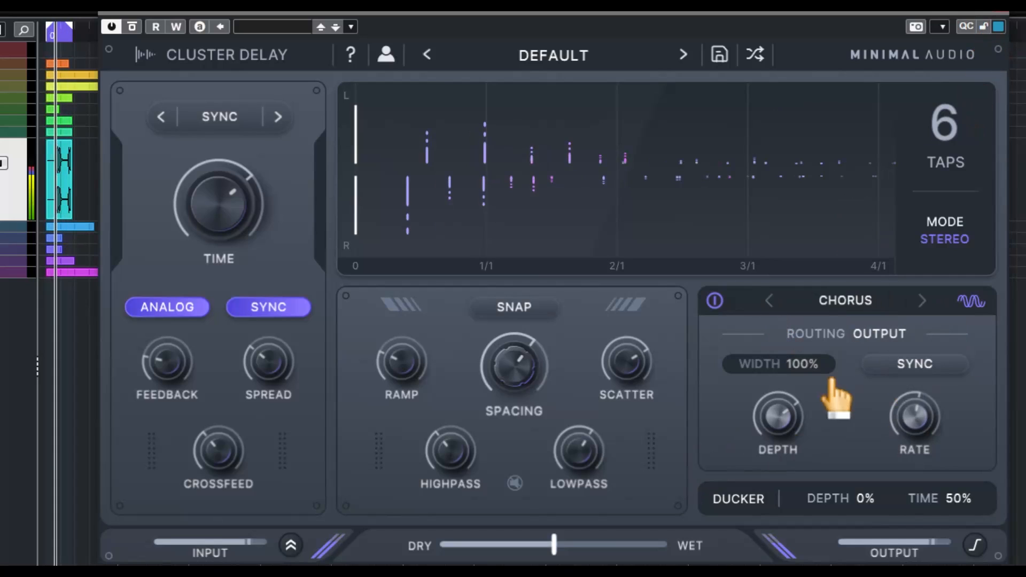
pyautogui.moveTo(861, 497); pyautogui.dragTo(869, 422)
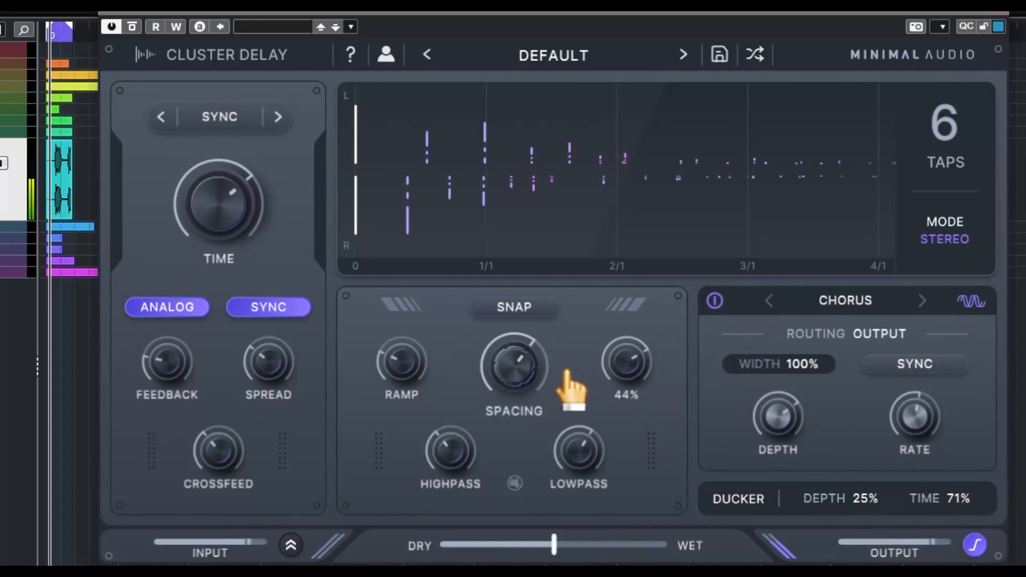
# Shorten the delay Time considerably, and change the effect type to Flanger with an adjusted Depth
pyautogui.moveTo(234, 185); pyautogui.dragTo(258, 299)
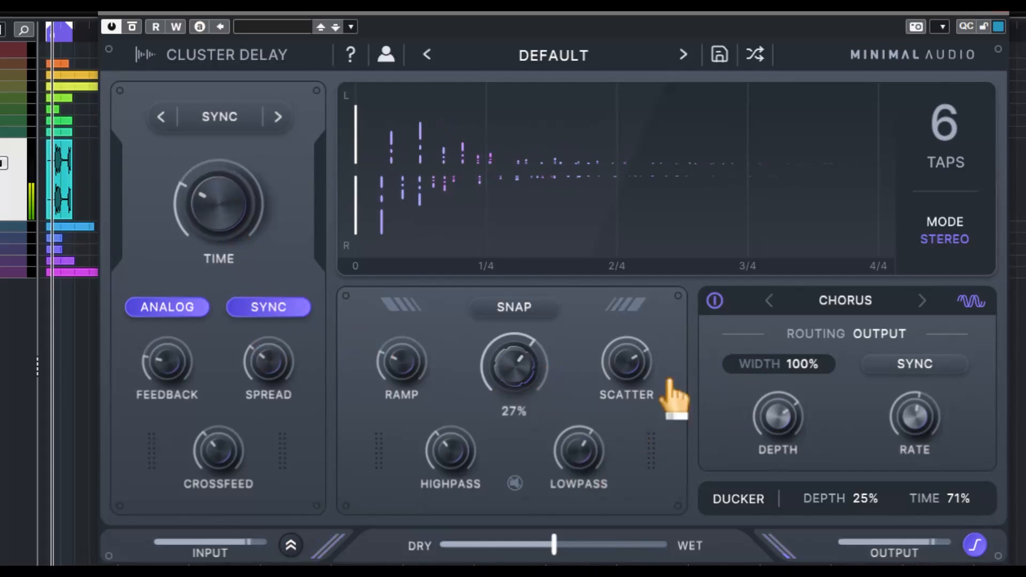
pyautogui.click(845, 301)
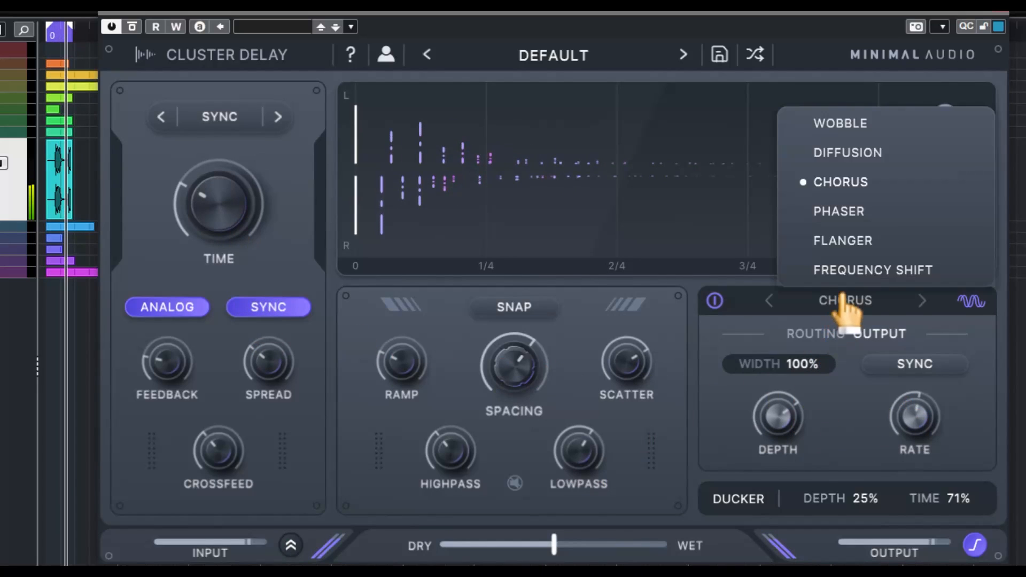
pyautogui.click(882, 239)
pyautogui.moveTo(788, 416); pyautogui.dragTo(794, 349)
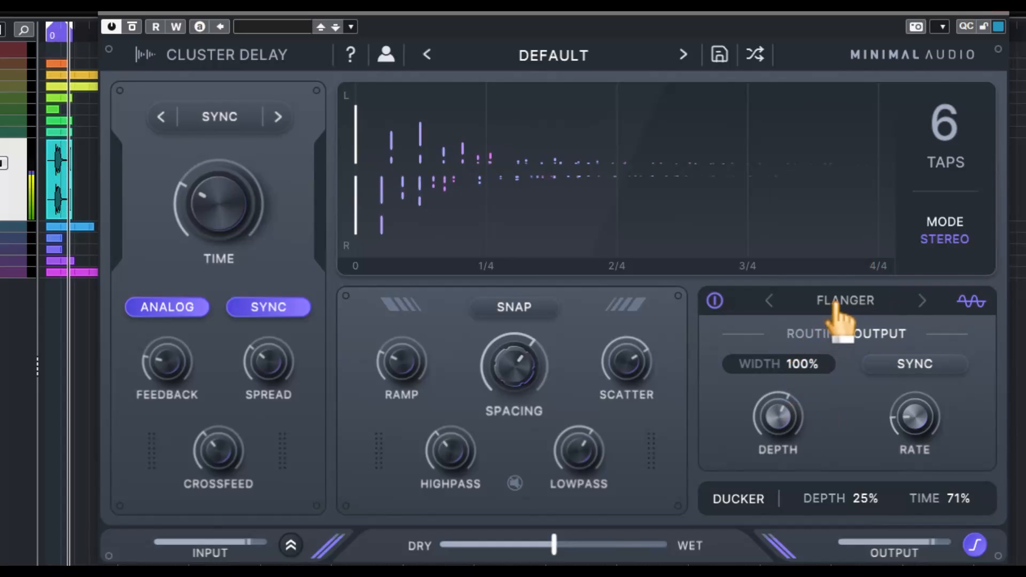
# Try the Frequency Shift effect and vary its Shift amount
pyautogui.click(922, 300)
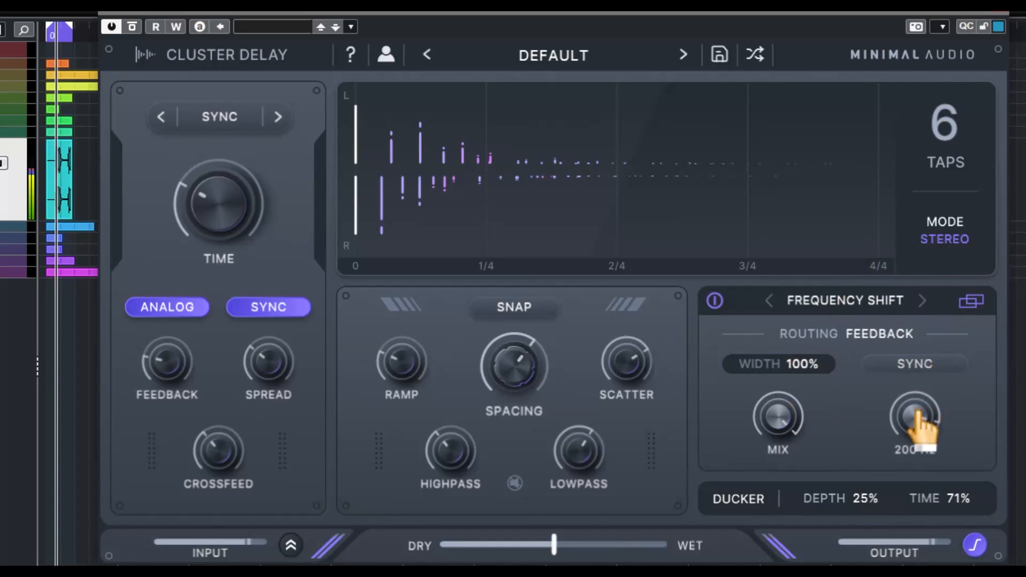
pyautogui.moveTo(916, 419); pyautogui.dragTo(923, 452)
pyautogui.moveTo(915, 378); pyautogui.dragTo(927, 454)
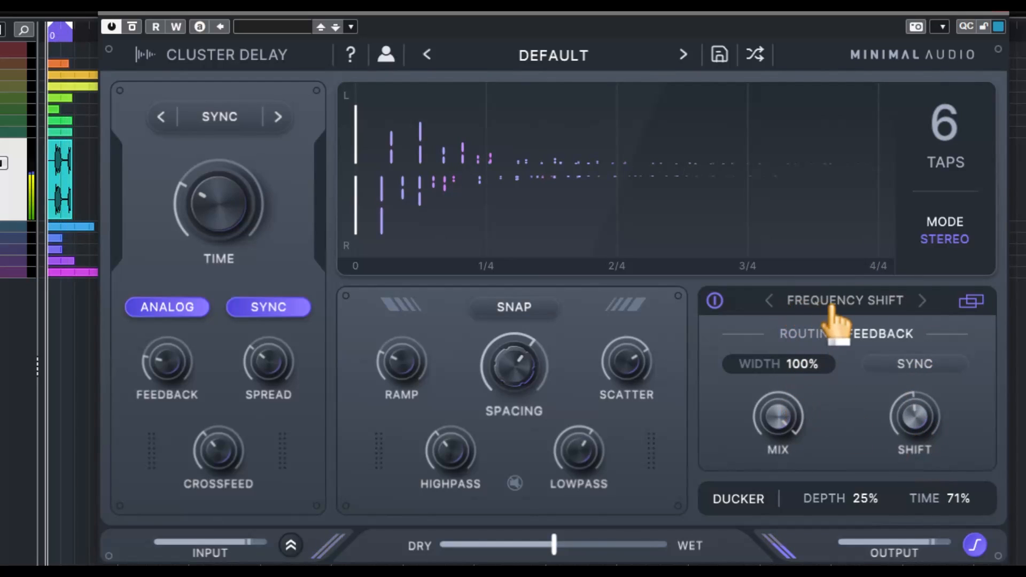
# Change the effect type to Diffusion and adjust its Size and Modulation
pyautogui.click(831, 302)
pyautogui.click(841, 154)
pyautogui.moveTo(779, 419); pyautogui.dragTo(779, 357)
pyautogui.moveTo(889, 424); pyautogui.dragTo(912, 389)
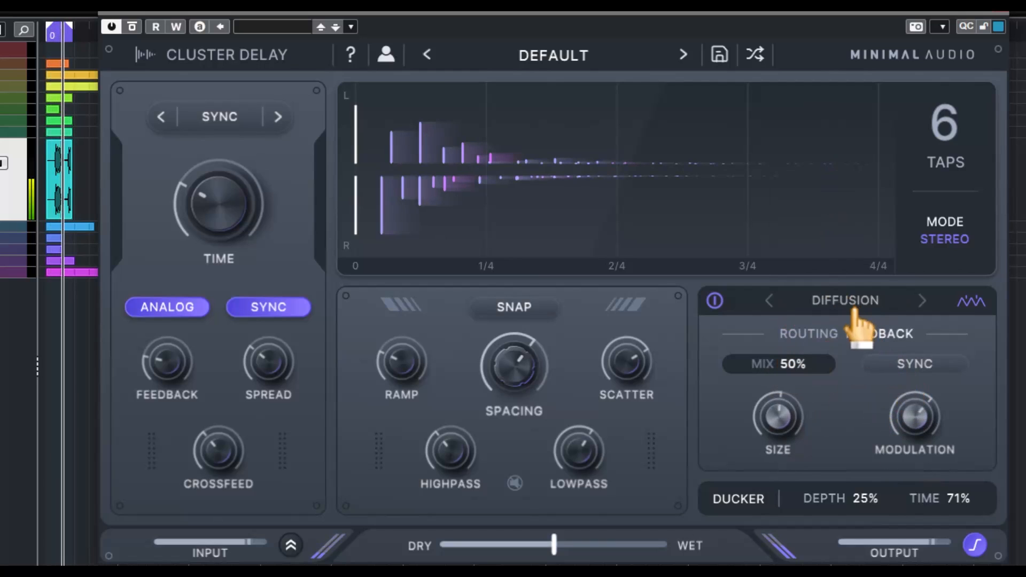
# Turn on Snap, lower the Spacing, Scatter and Lowpass cutoff, and raise the Ramp
pyautogui.click(553, 311)
pyautogui.moveTo(521, 364); pyautogui.dragTo(540, 443)
pyautogui.moveTo(635, 389); pyautogui.dragTo(673, 469)
pyautogui.moveTo(599, 473); pyautogui.dragTo(581, 458)
pyautogui.moveTo(409, 373); pyautogui.dragTo(411, 321)
pyautogui.moveTo(583, 449); pyautogui.dragTo(600, 511)
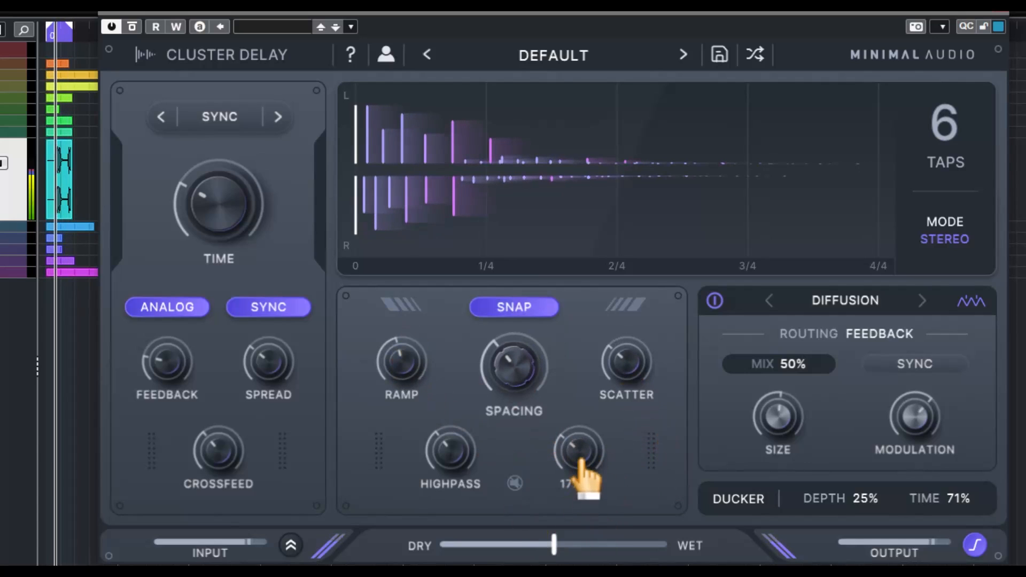
# Sweep the Highpass and Lowpass cutoffs up and down, ending with the Lowpass raised and the Highpass lowered
pyautogui.moveTo(586, 478); pyautogui.dragTo(585, 390)
pyautogui.moveTo(469, 471); pyautogui.dragTo(450, 402)
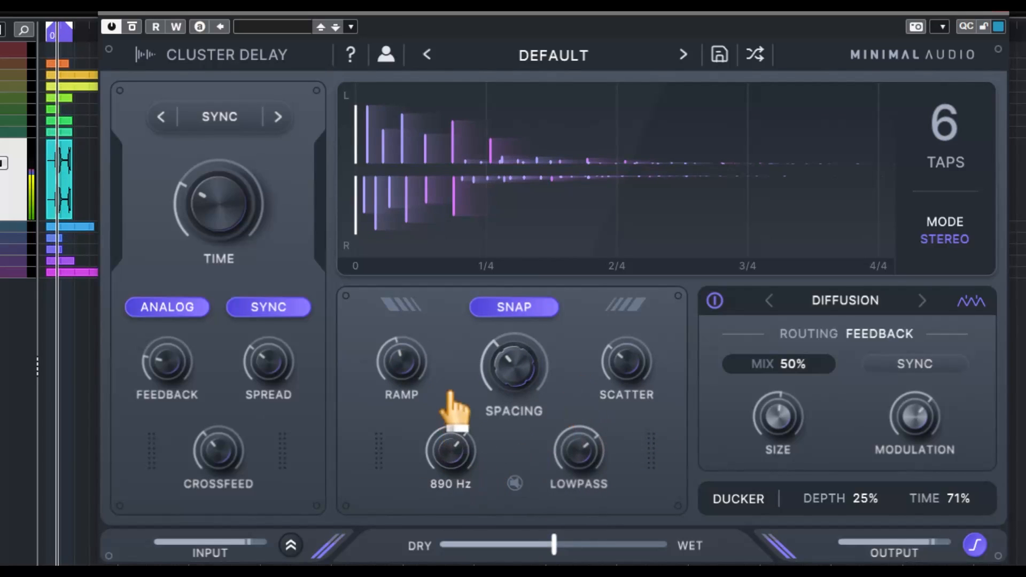
pyautogui.moveTo(458, 465); pyautogui.dragTo(478, 555)
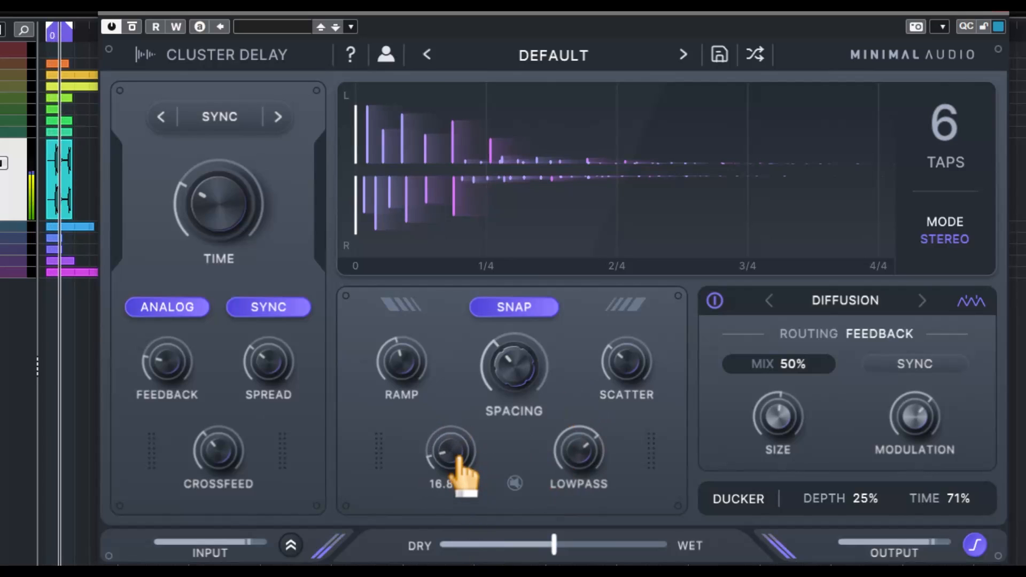
pyautogui.moveTo(464, 478); pyautogui.dragTo(465, 378)
pyautogui.moveTo(591, 465); pyautogui.dragTo(597, 521)
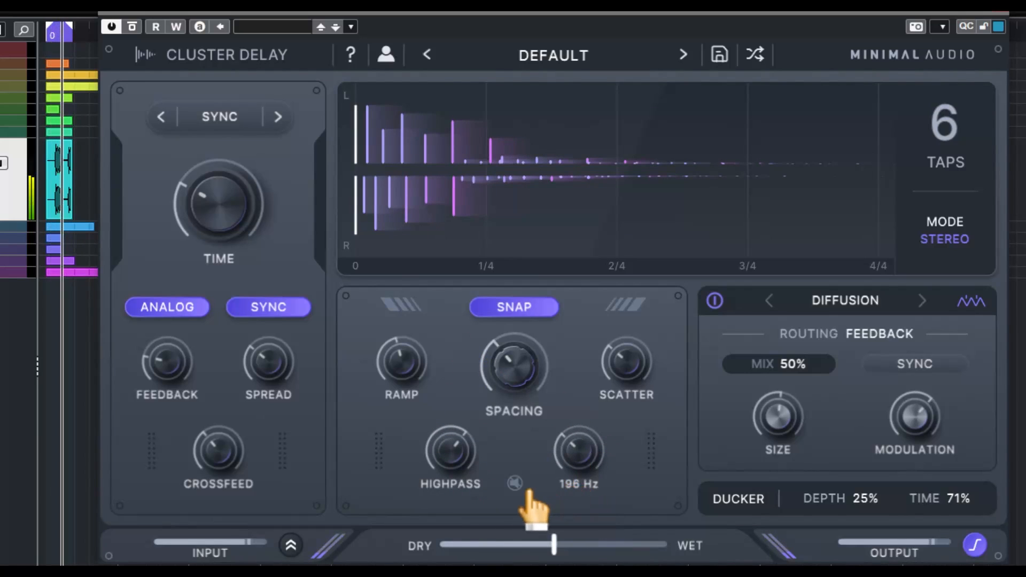
pyautogui.moveTo(598, 476); pyautogui.dragTo(579, 408)
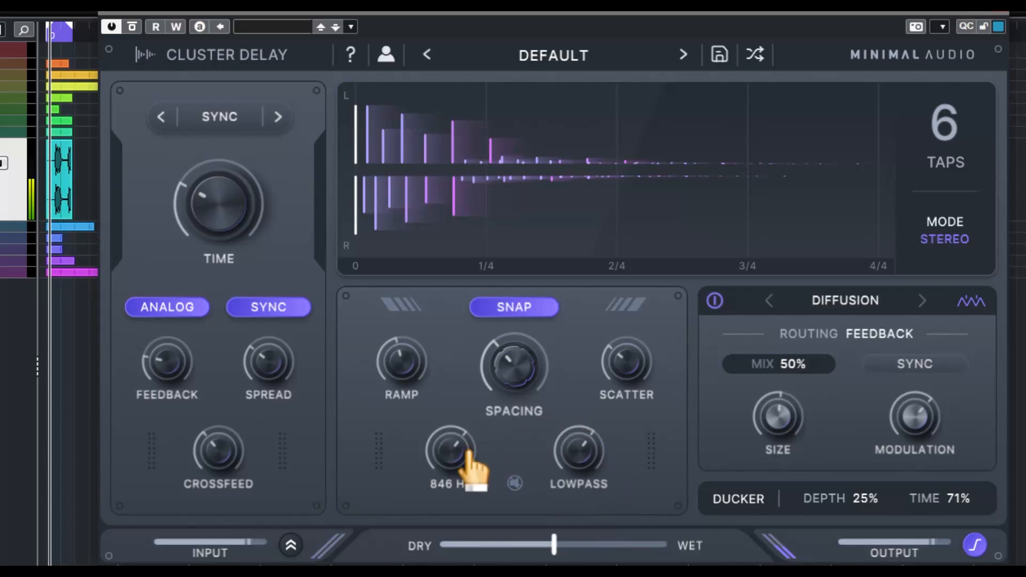
pyautogui.moveTo(470, 458); pyautogui.dragTo(475, 518)
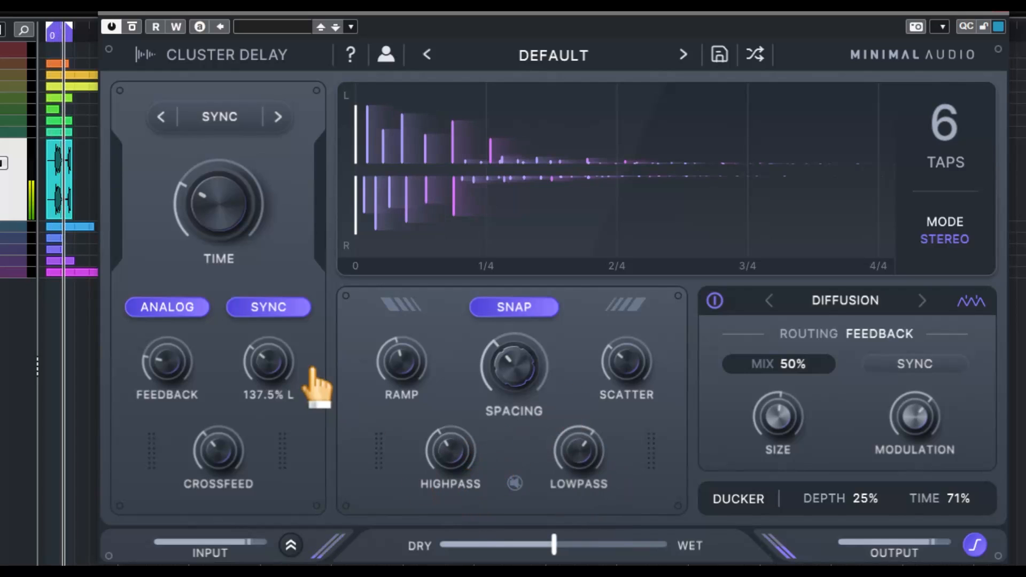
# Audition the Essentials presets Basic Shuffle, Counterspin and Dancing Sprites
pyautogui.click(540, 59)
pyautogui.moveTo(567, 88)
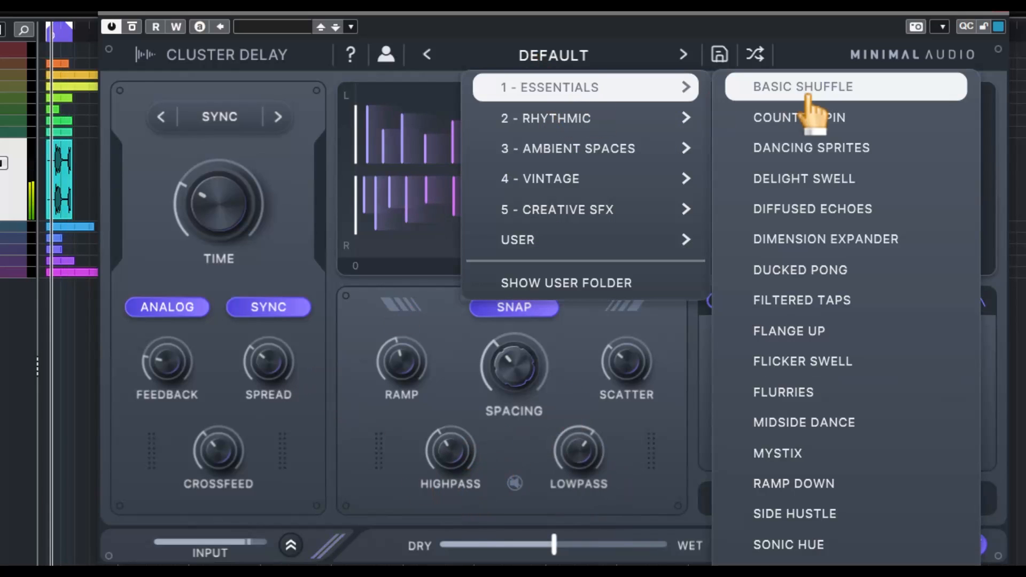
pyautogui.click(810, 90)
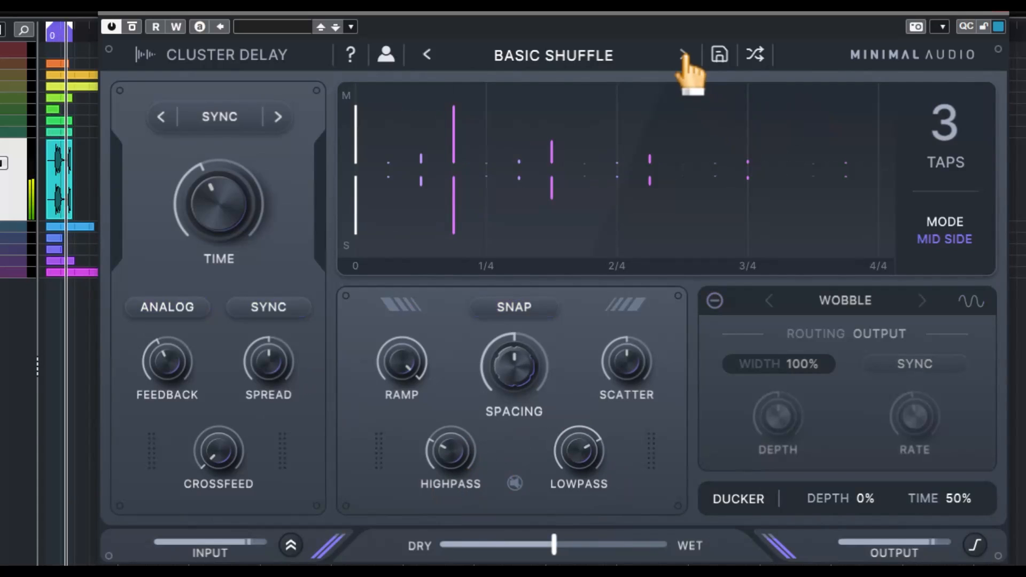
pyautogui.click(683, 55)
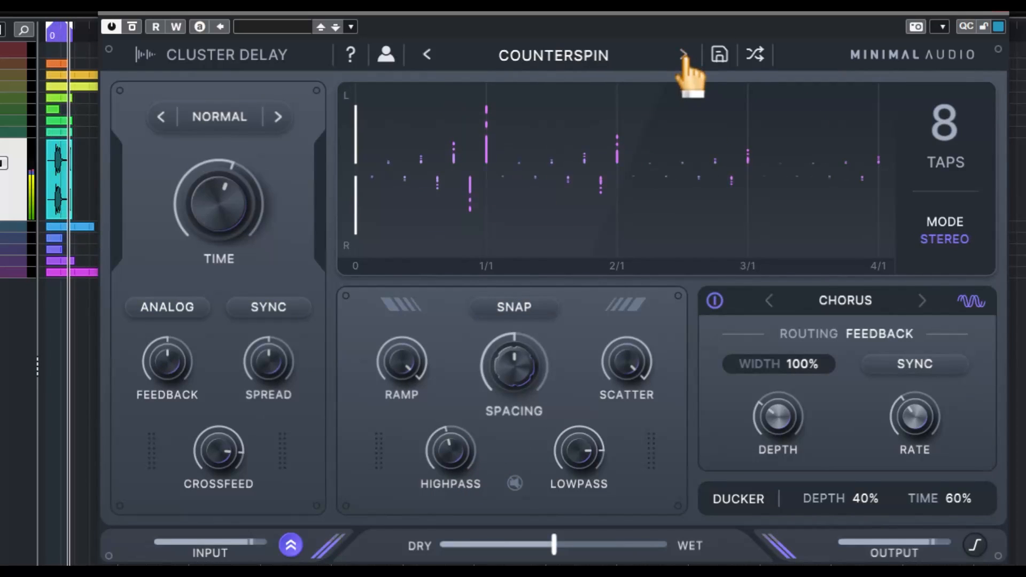
pyautogui.click(684, 55)
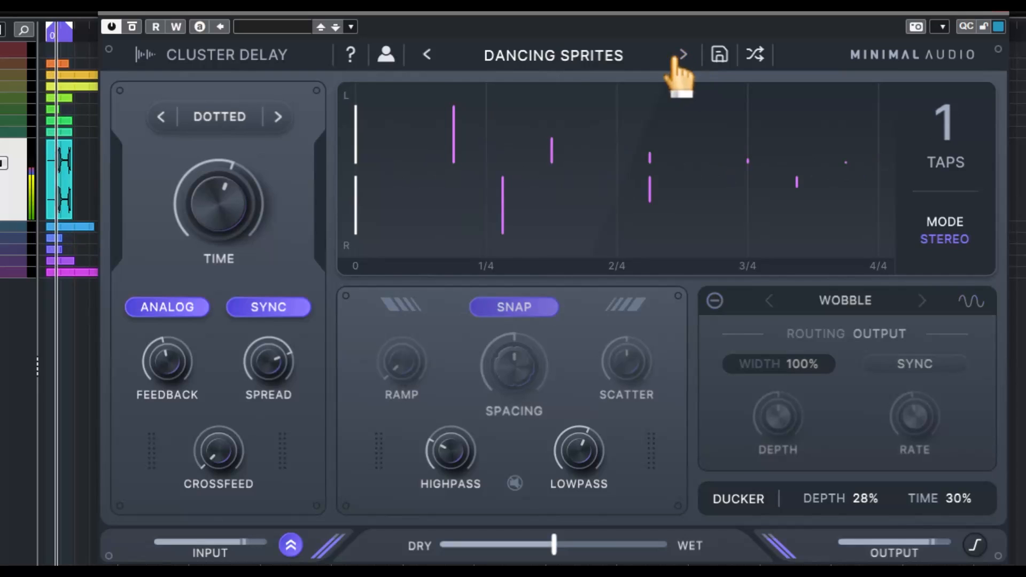
# Audition the Rhythmic presets Backspin, Chatterbox and Consuming Tunnels
pyautogui.click(555, 55)
pyautogui.moveTo(572, 120)
pyautogui.click(813, 116)
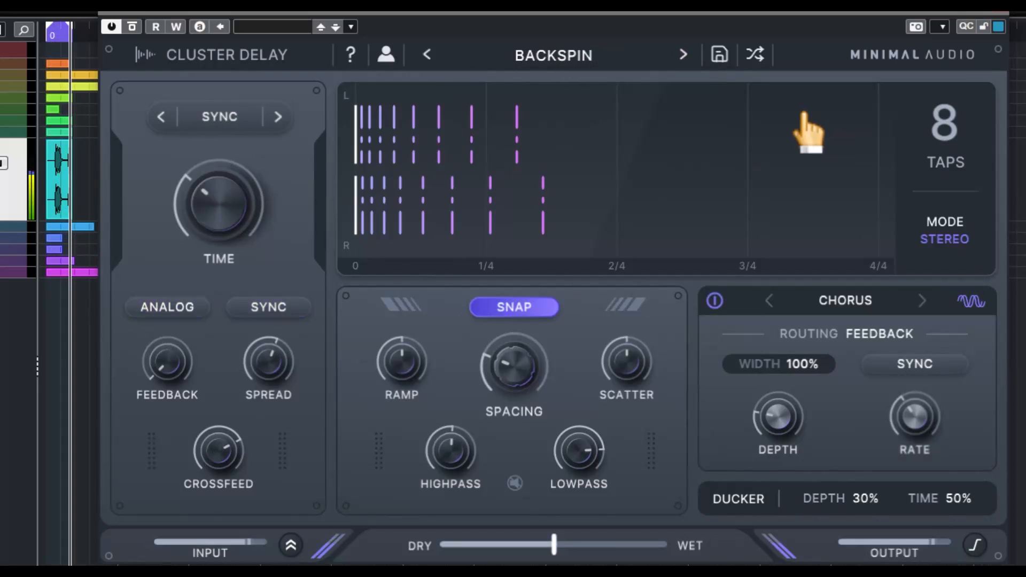
pyautogui.click(684, 55)
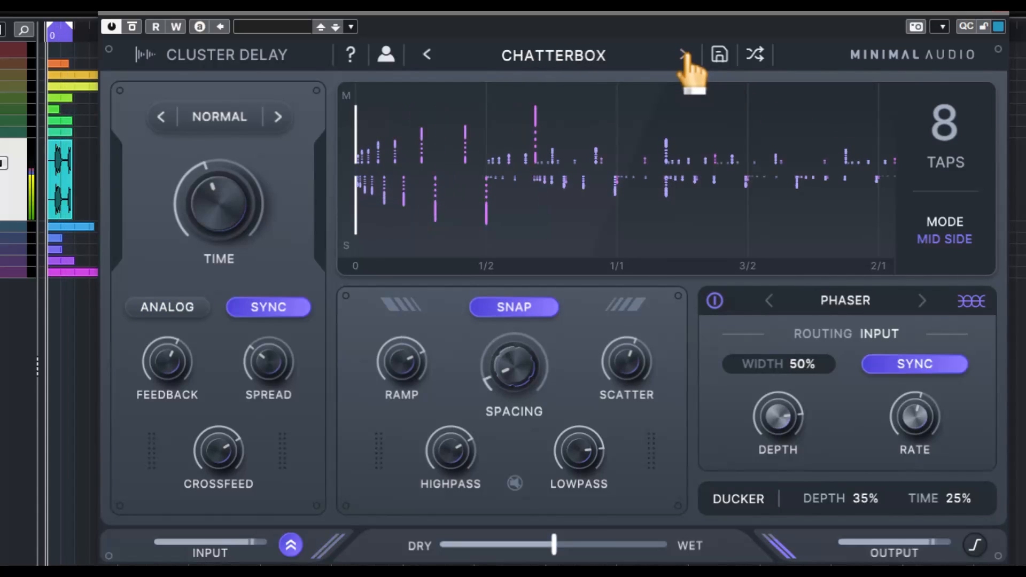
pyautogui.click(684, 55)
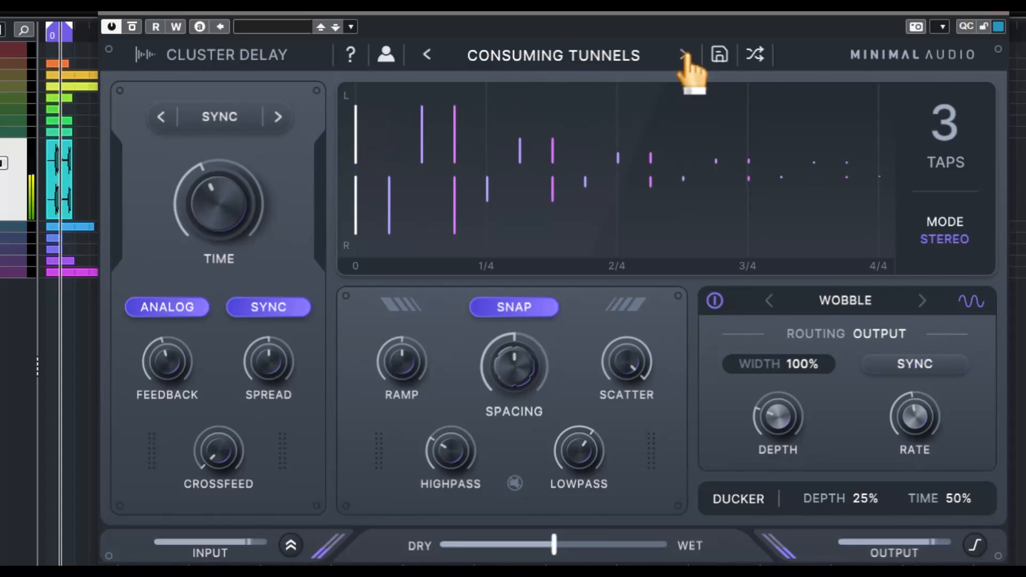
# Audition the Ambient Spaces presets Cluster Crystals, Coiled Taps and Coreless
pyautogui.click(609, 56)
pyautogui.moveTo(633, 155)
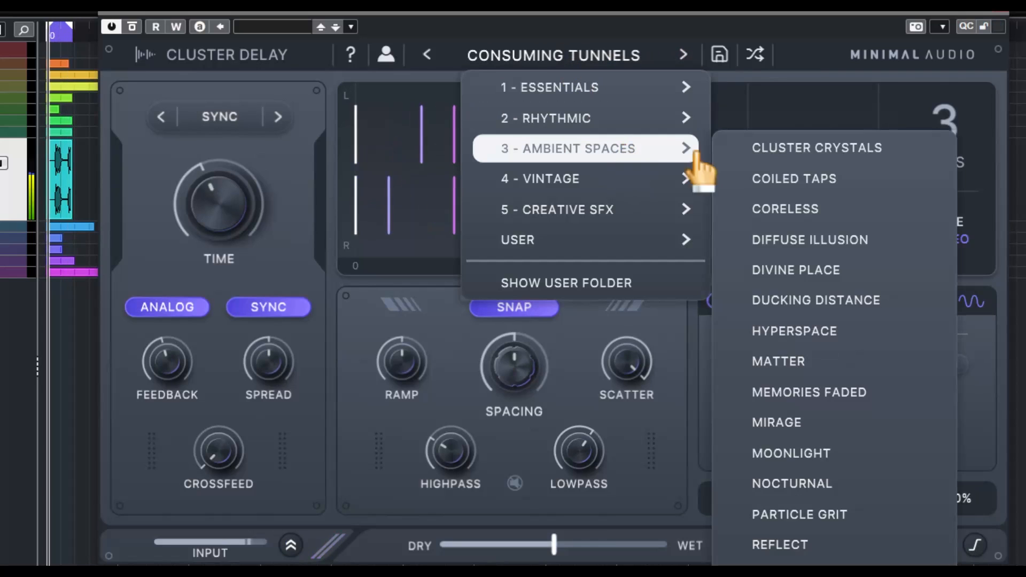
pyautogui.click(788, 149)
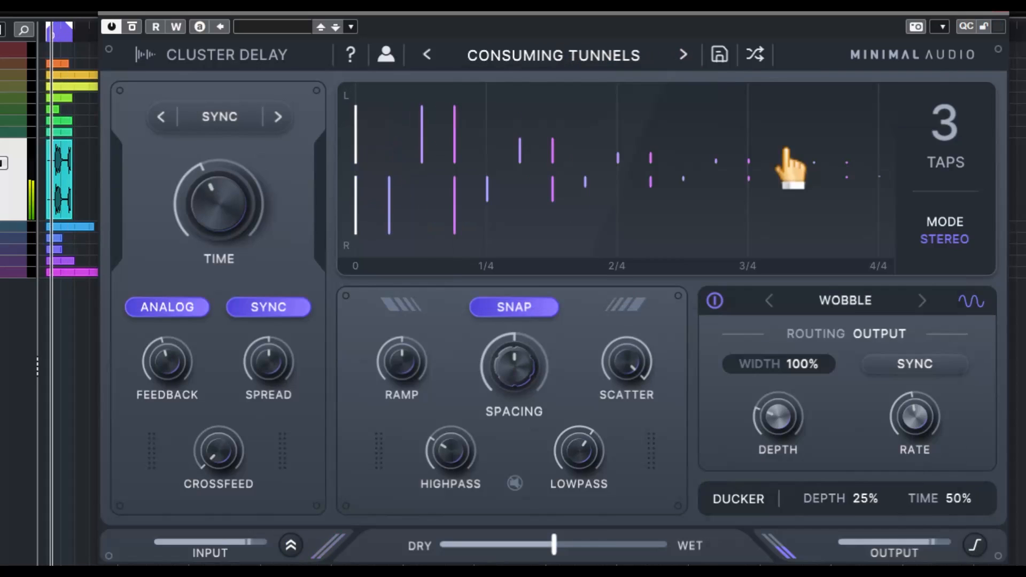
pyautogui.click(684, 55)
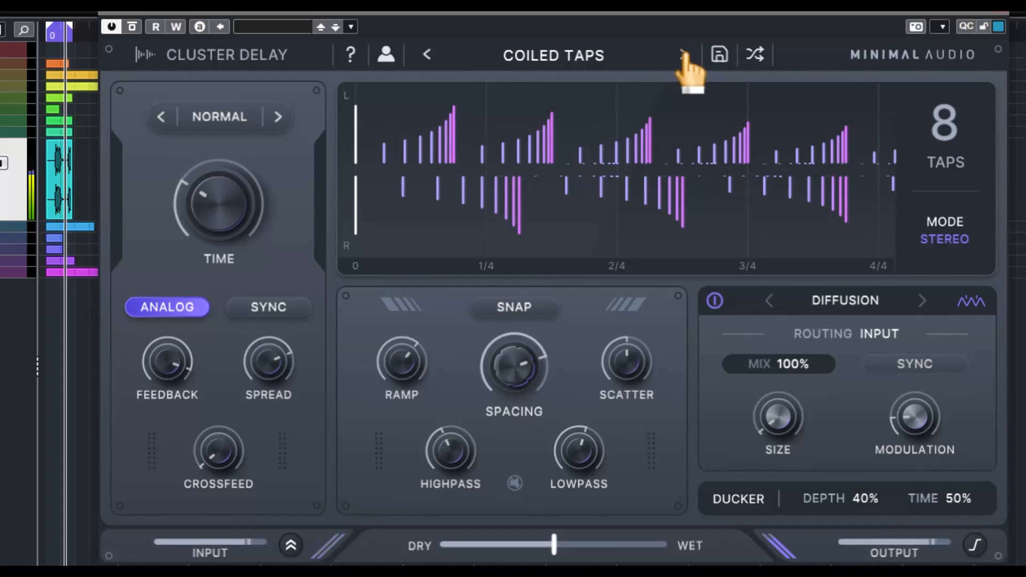
pyautogui.click(683, 54)
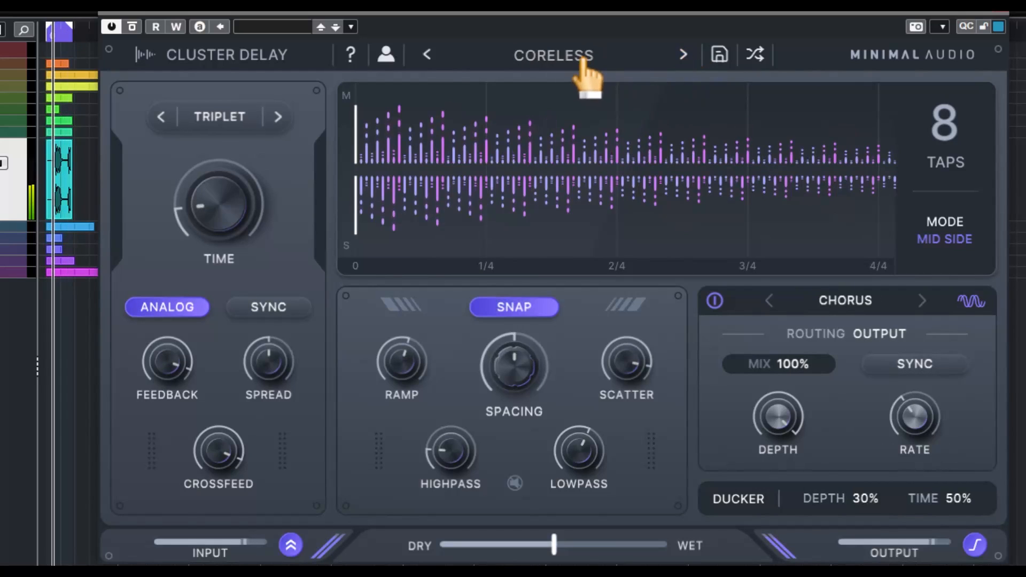
# Audition the Vintage presets Dark Chorus, Degraded Delay and Dub Daze
pyautogui.click(583, 60)
pyautogui.moveTo(588, 178)
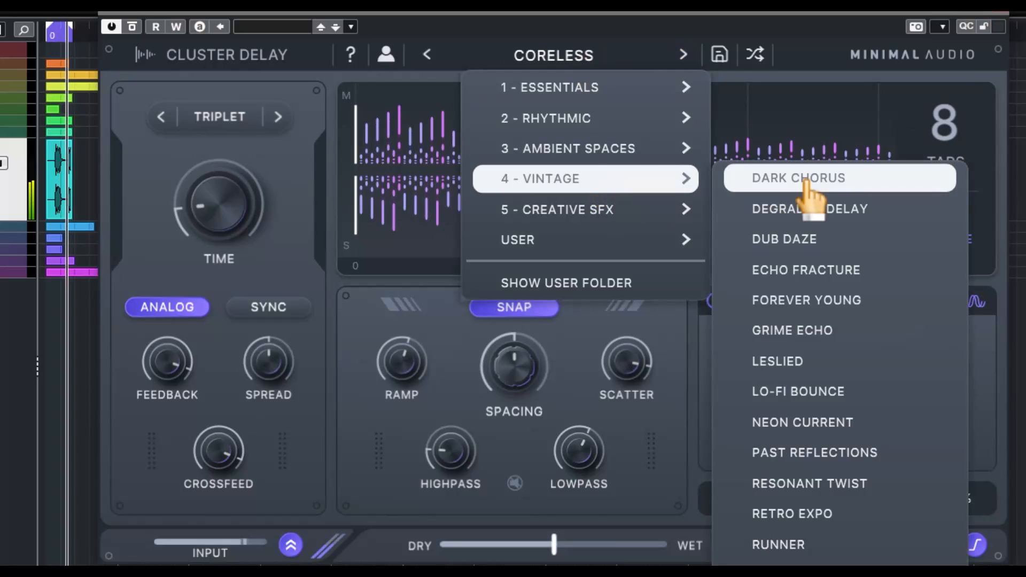
pyautogui.click(806, 177)
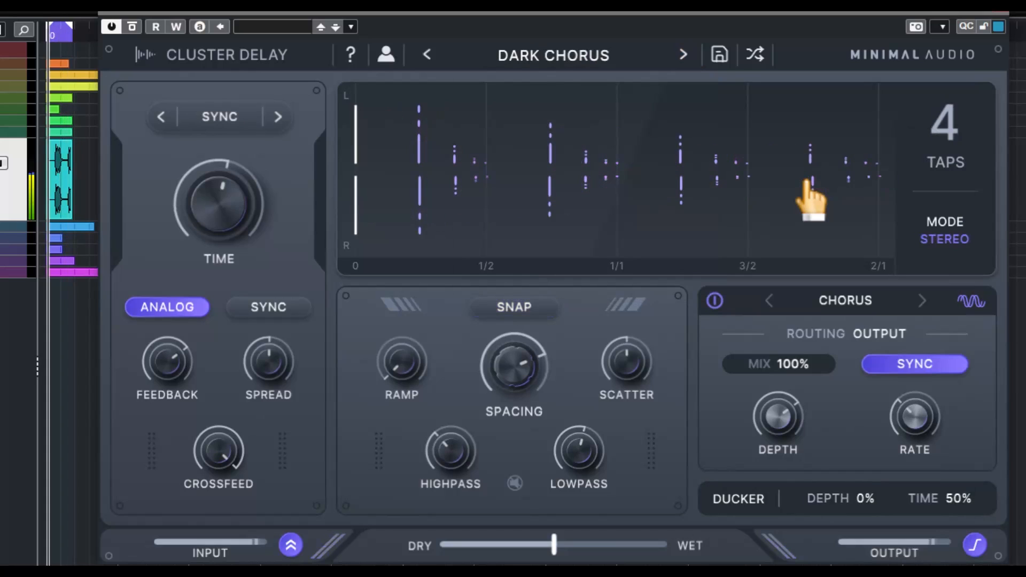
pyautogui.click(684, 55)
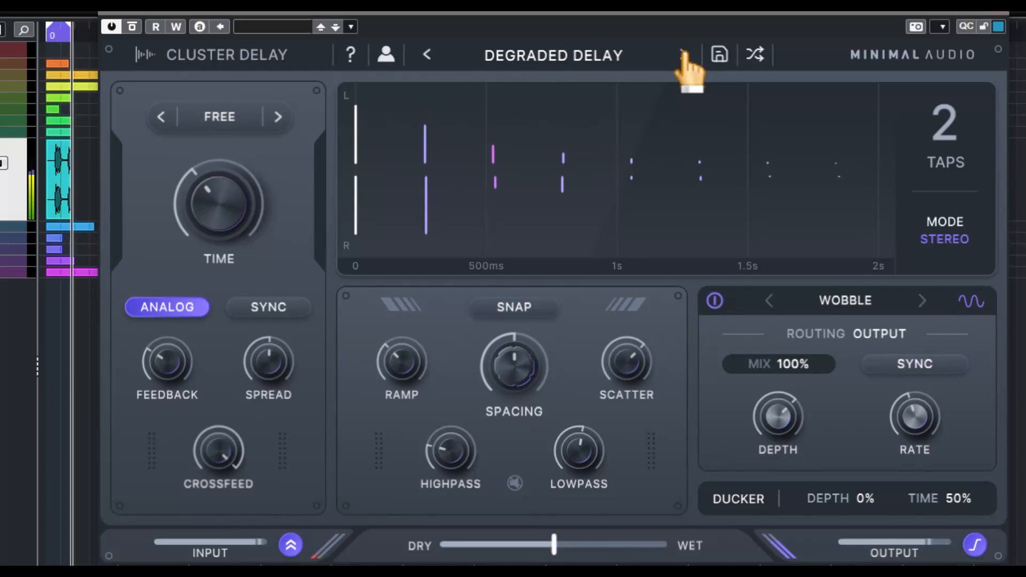
pyautogui.click(684, 55)
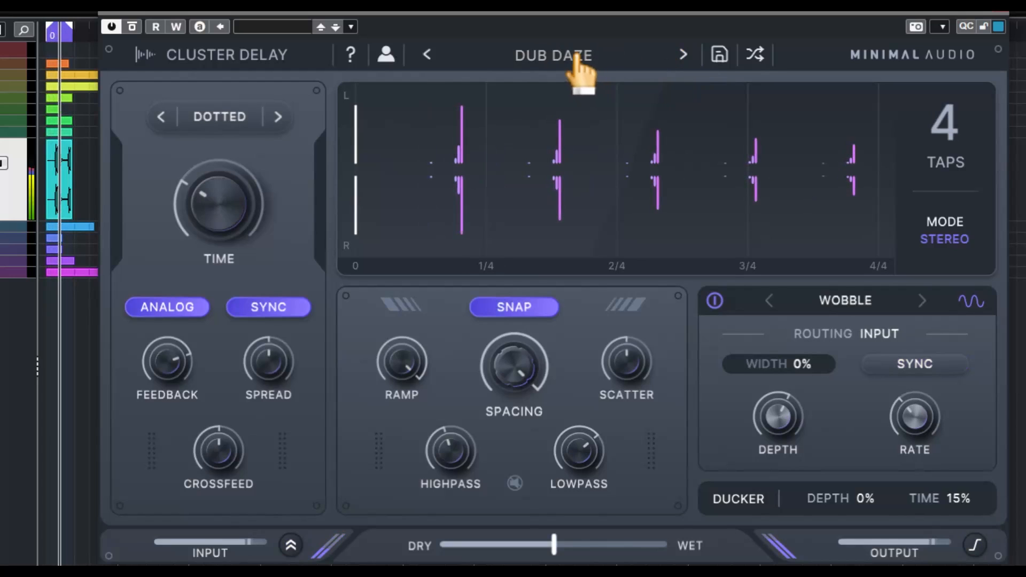
# Audition the Creative SFX presets Axis Swells and Bent Elastic
pyautogui.click(576, 57)
pyautogui.moveTo(630, 213)
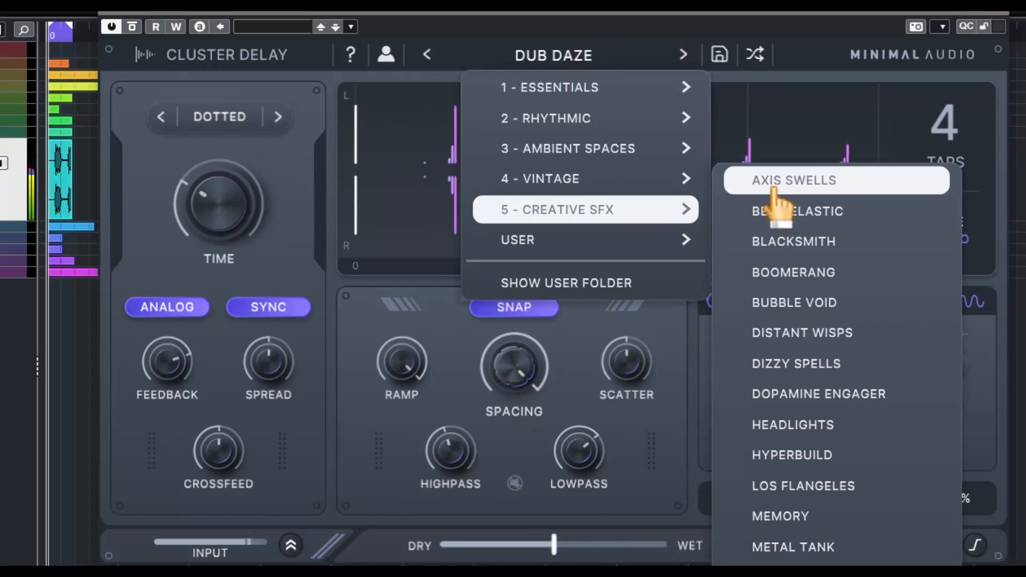
pyautogui.click(769, 179)
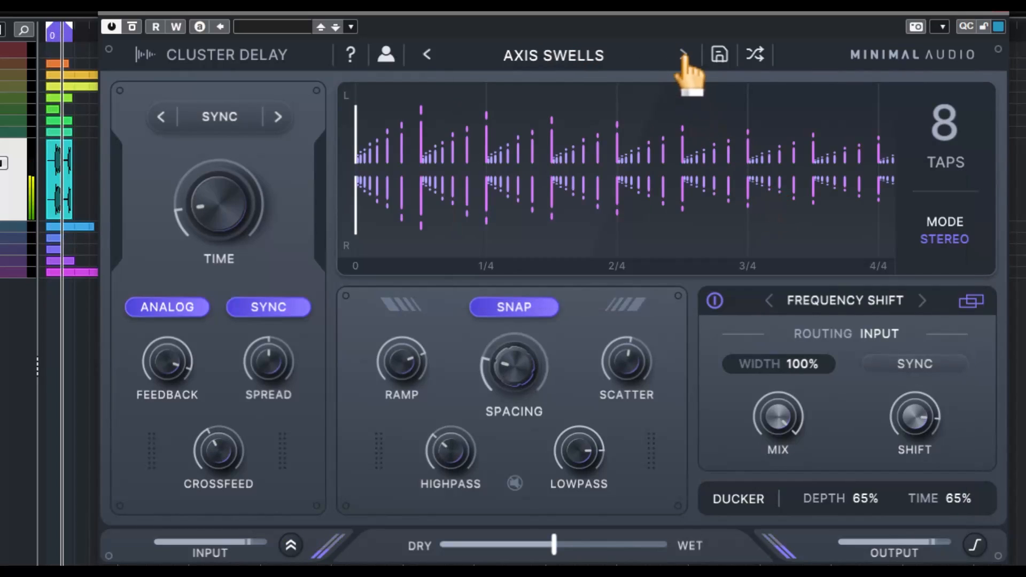
pyautogui.click(683, 54)
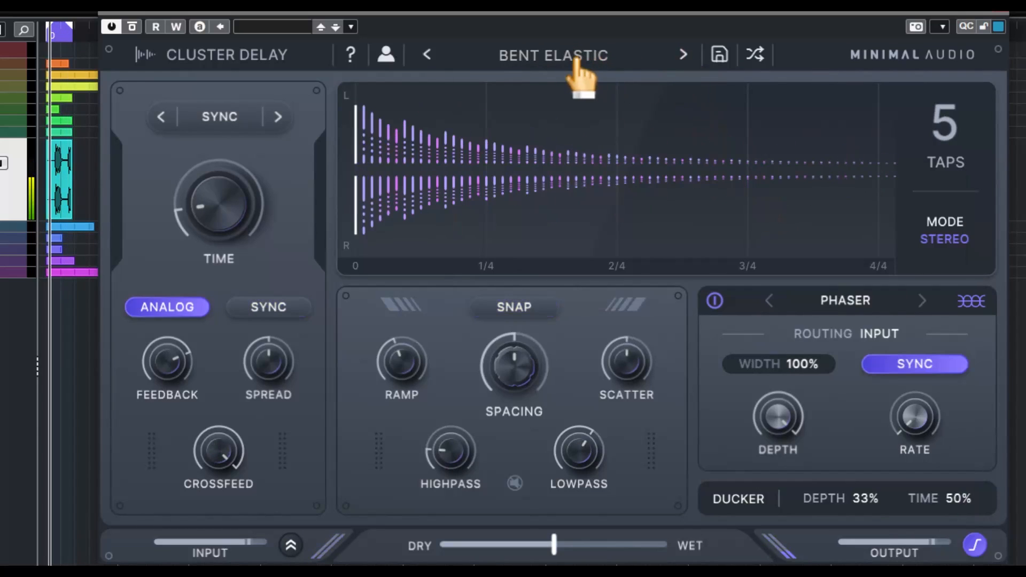
# Load the user preset Rastro and shrink the plugin window
pyautogui.click(572, 58)
pyautogui.moveTo(588, 233)
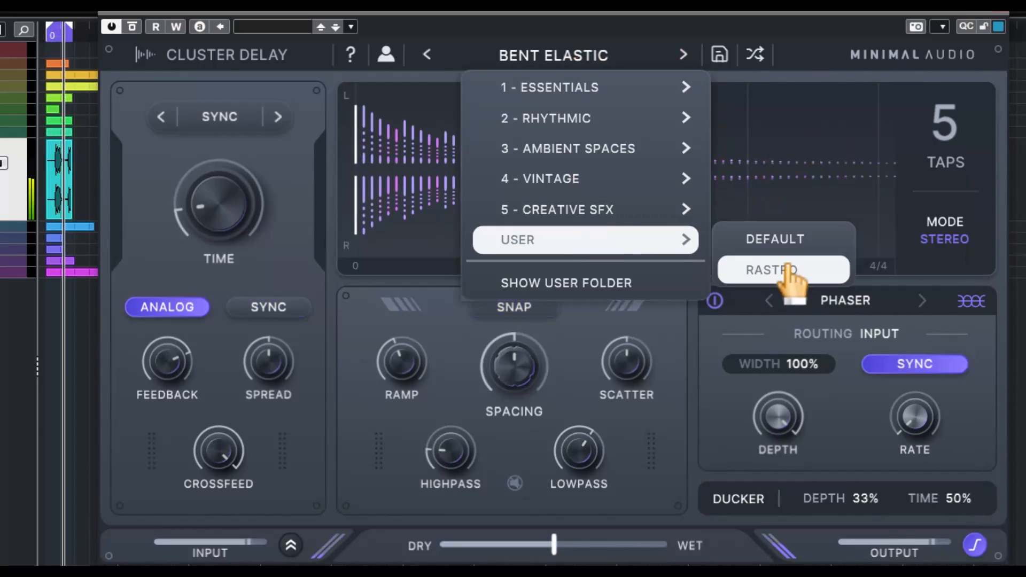
pyautogui.click(775, 269)
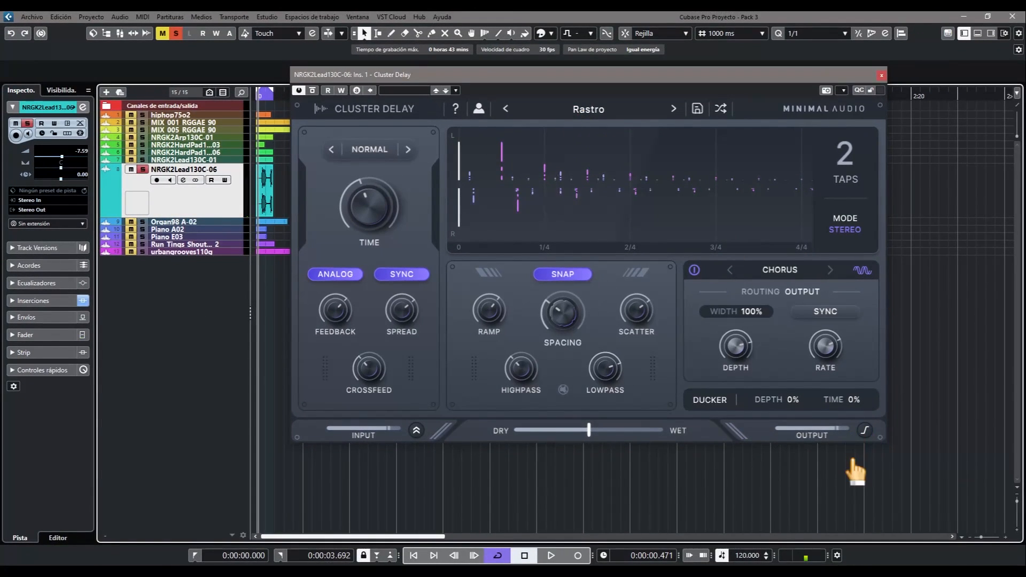
pyautogui.moveTo(883, 444); pyautogui.dragTo(767, 354)
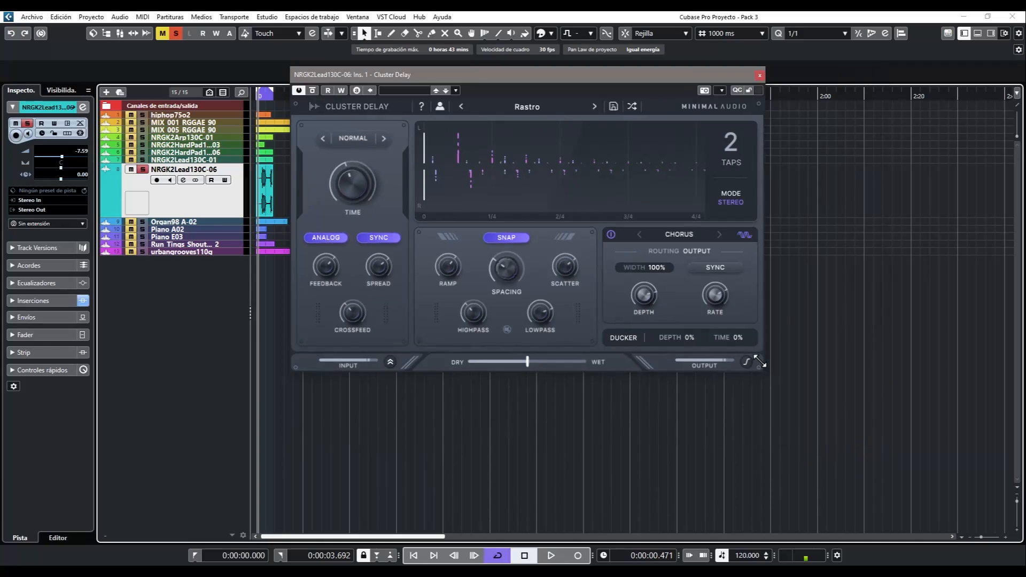
pyautogui.click(679, 235)
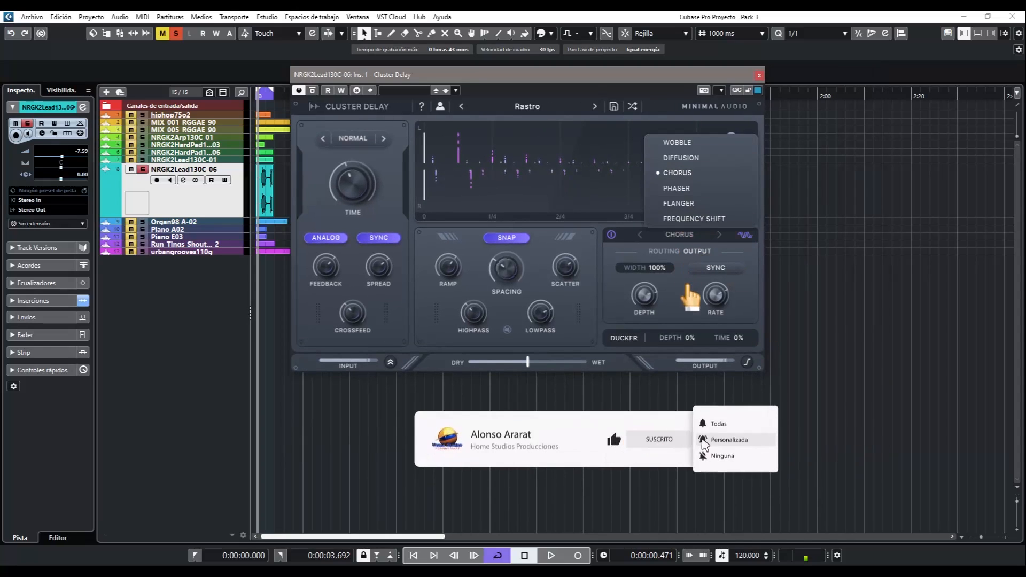
pyautogui.click(680, 296)
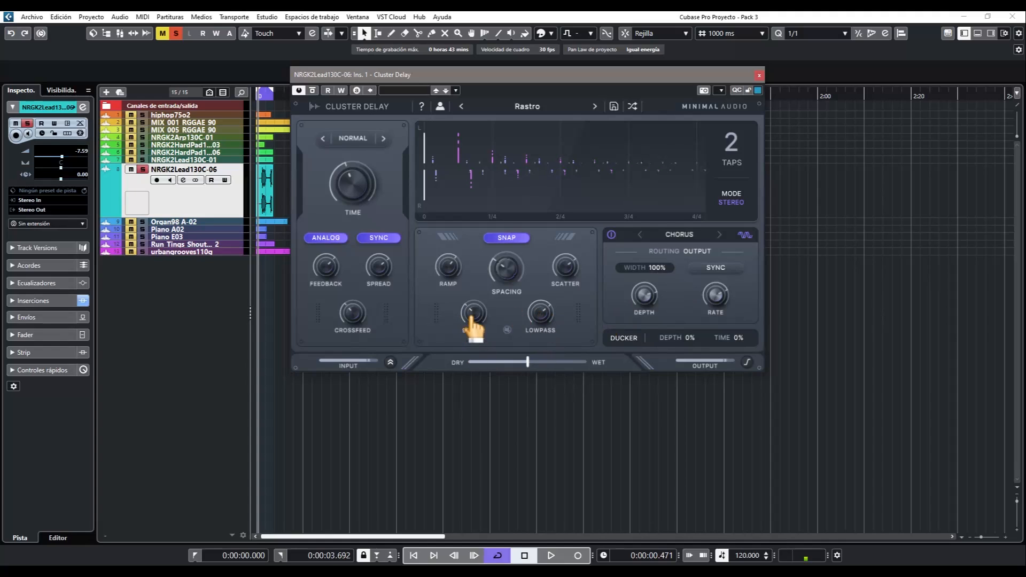
pyautogui.moveTo(548, 311); pyautogui.dragTo(547, 327)
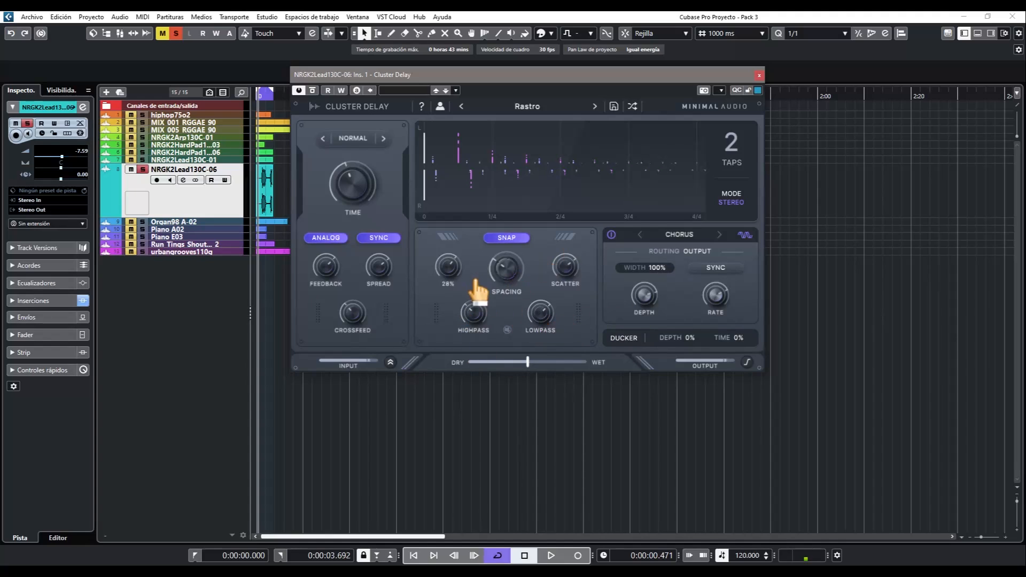